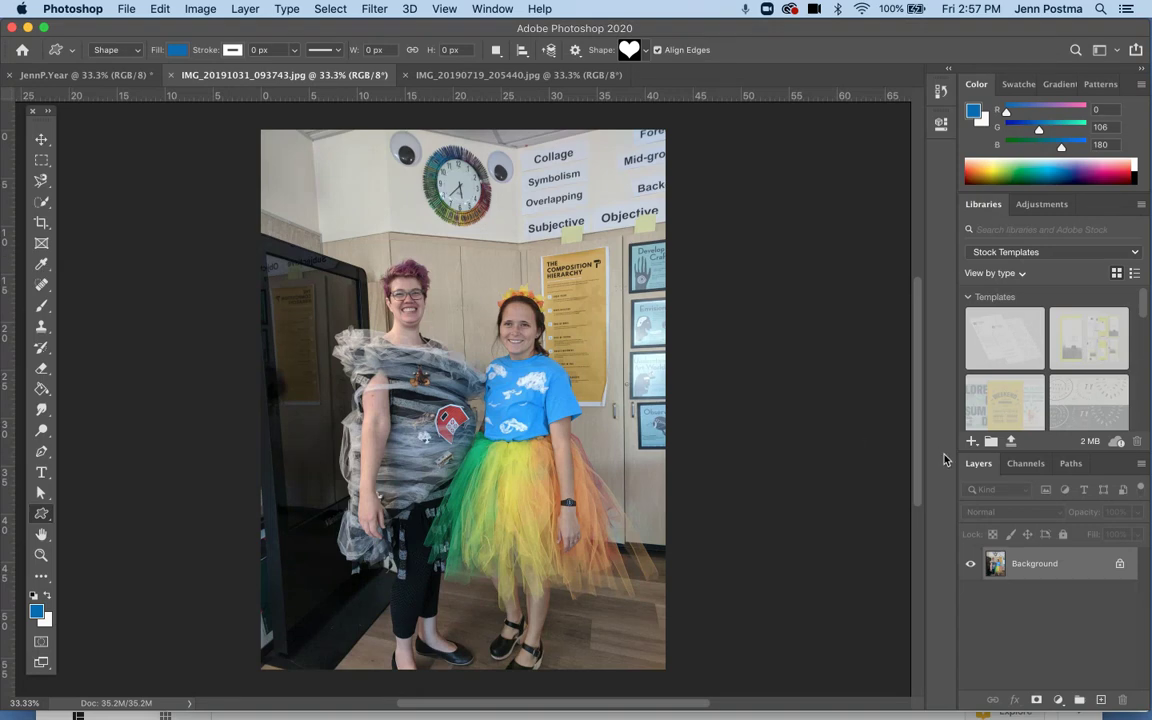
Convert the Background of IMG_20191031_093743.jpg into an editable Layer 0
{"action": "left_click", "coordinate": [1120, 563]}
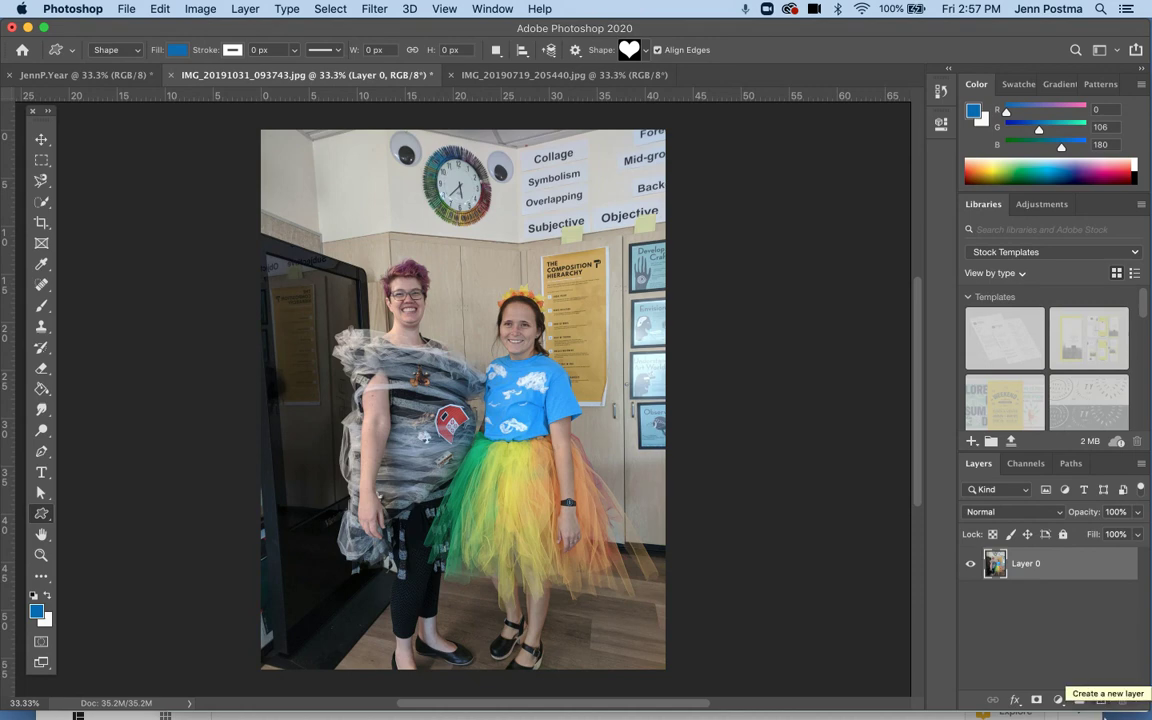
Add an empty Layer 1 above Layer 0 and keep the Custom Shape Tool set to the heart
{"action": "left_click", "coordinate": [1101, 700]}
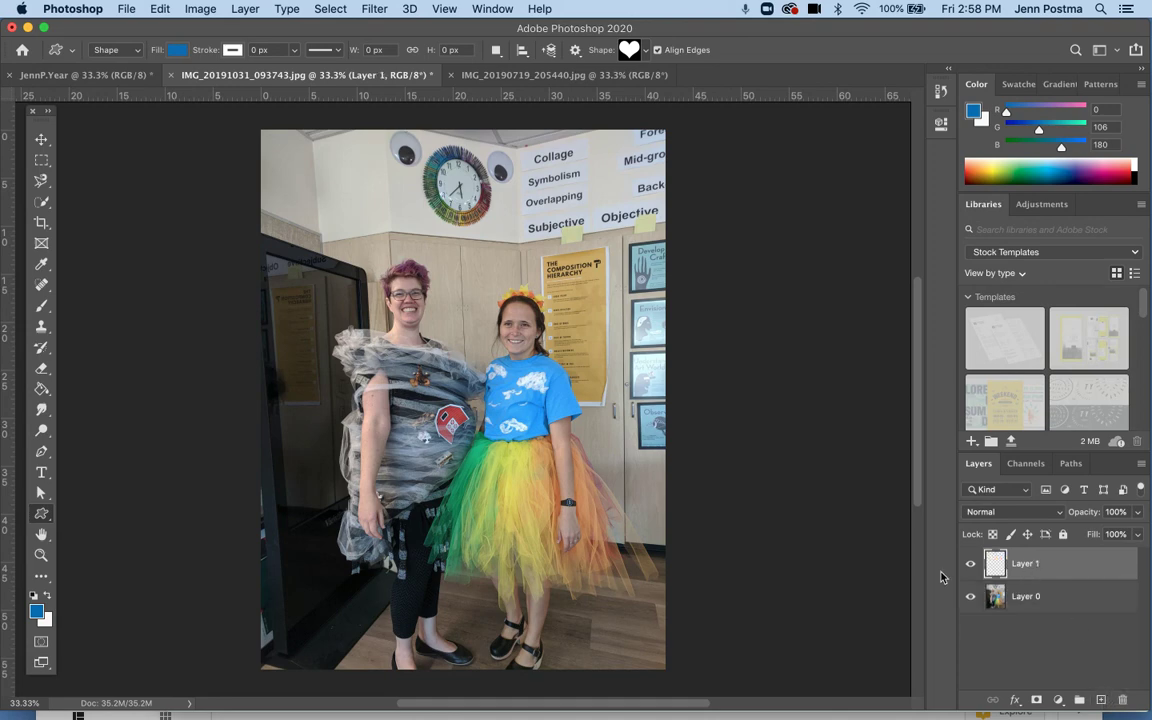
{"action": "left_click", "coordinate": [41, 513]}
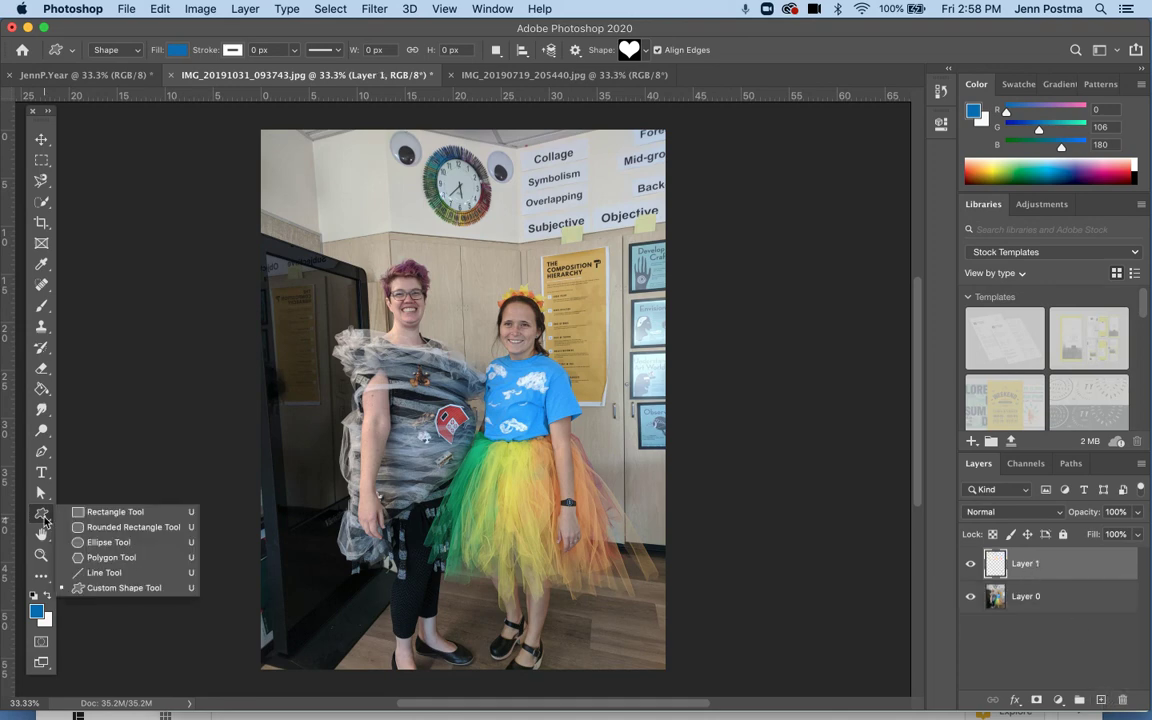
{"action": "left_click", "coordinate": [112, 512]}
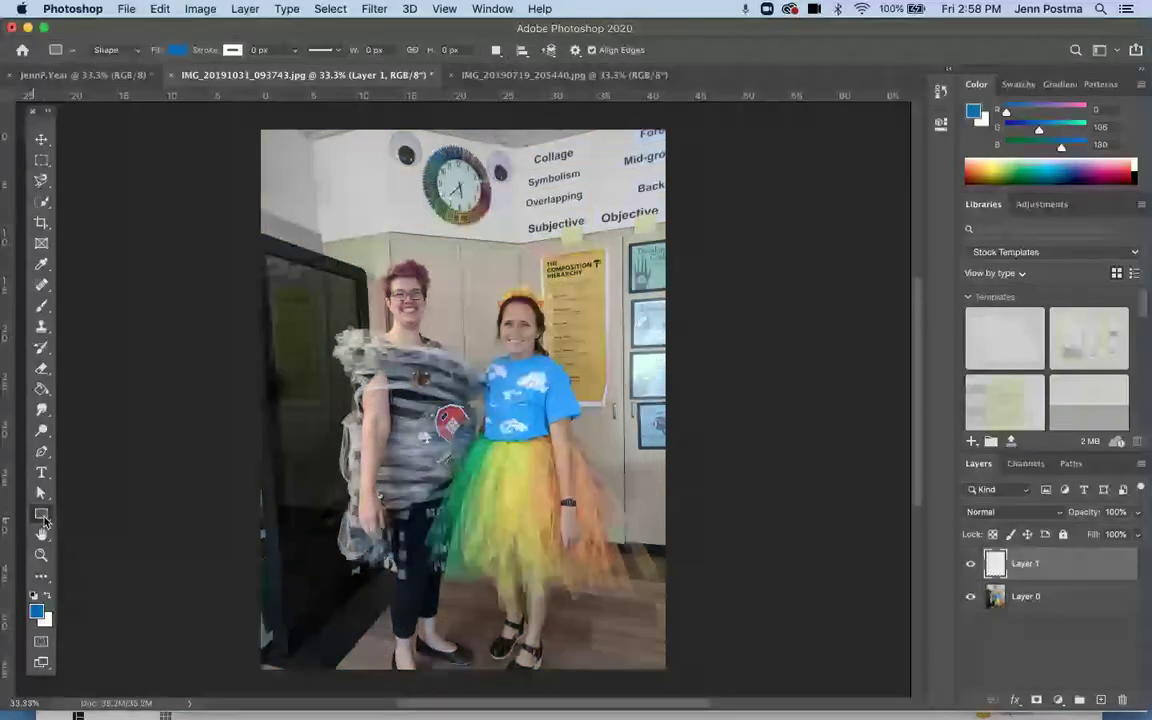
{"action": "left_click", "coordinate": [41, 514]}
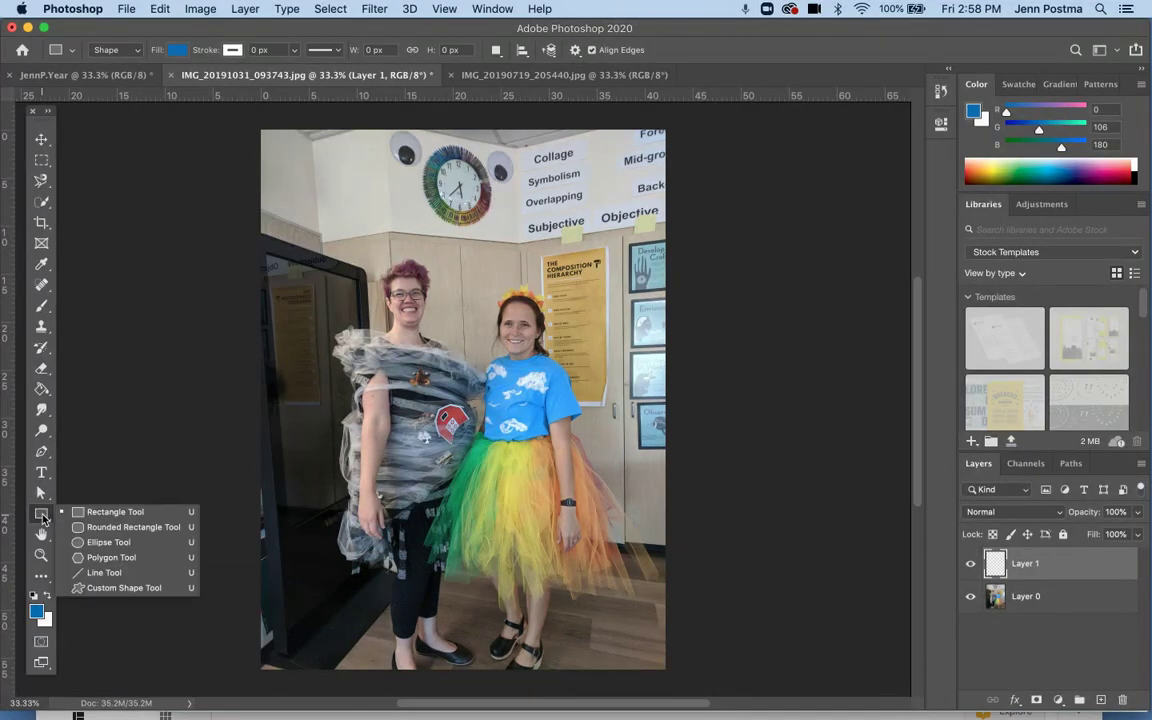
{"action": "left_click", "coordinate": [124, 588]}
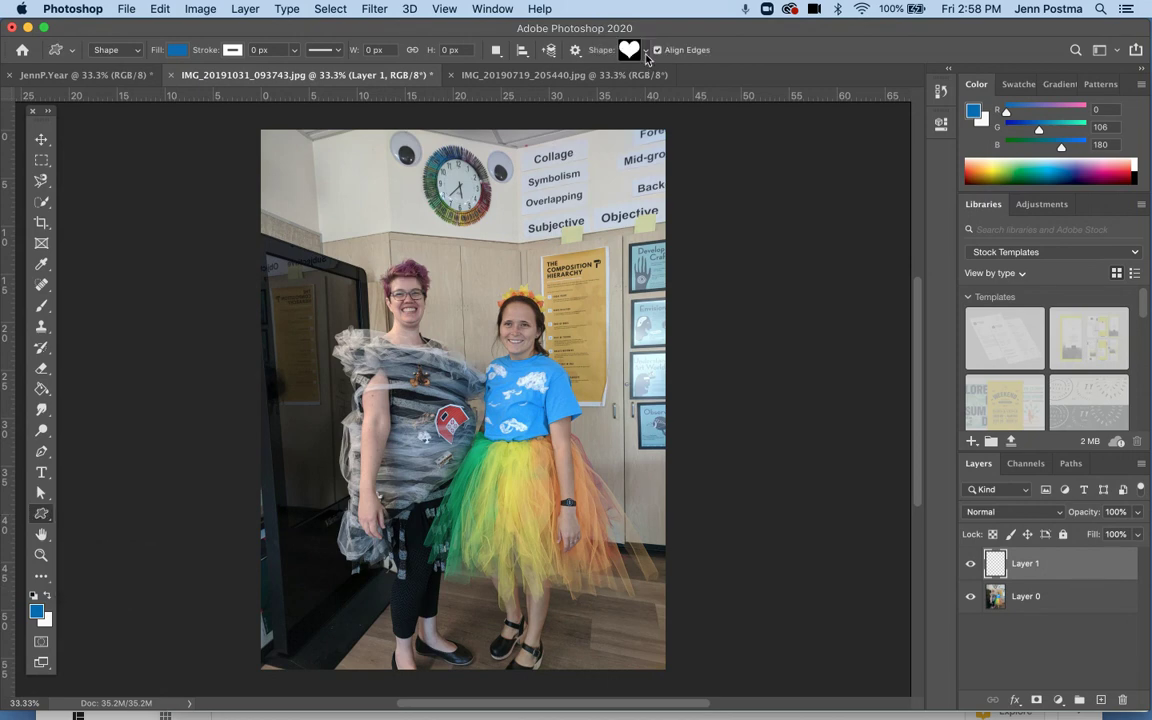
{"action": "left_click", "coordinate": [646, 52]}
{"action": "left_click_drag", "start_coordinate": [697, 124], "coordinate": [637, 78]}
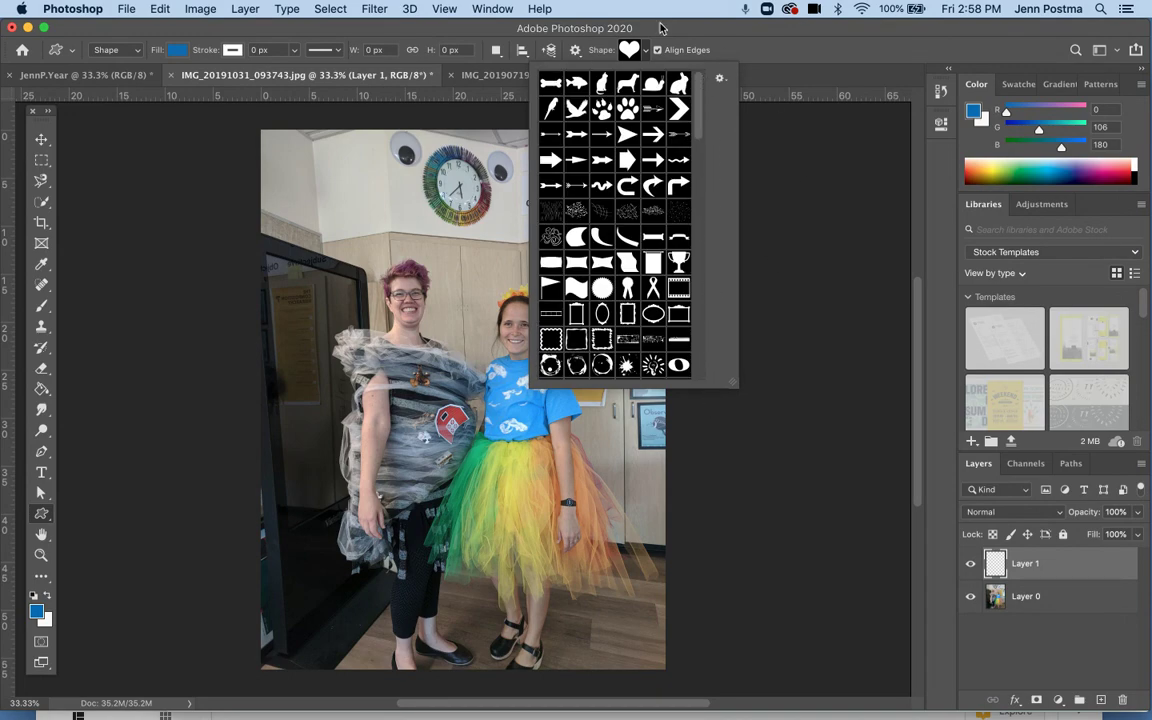
{"action": "left_click", "coordinate": [566, 46]}
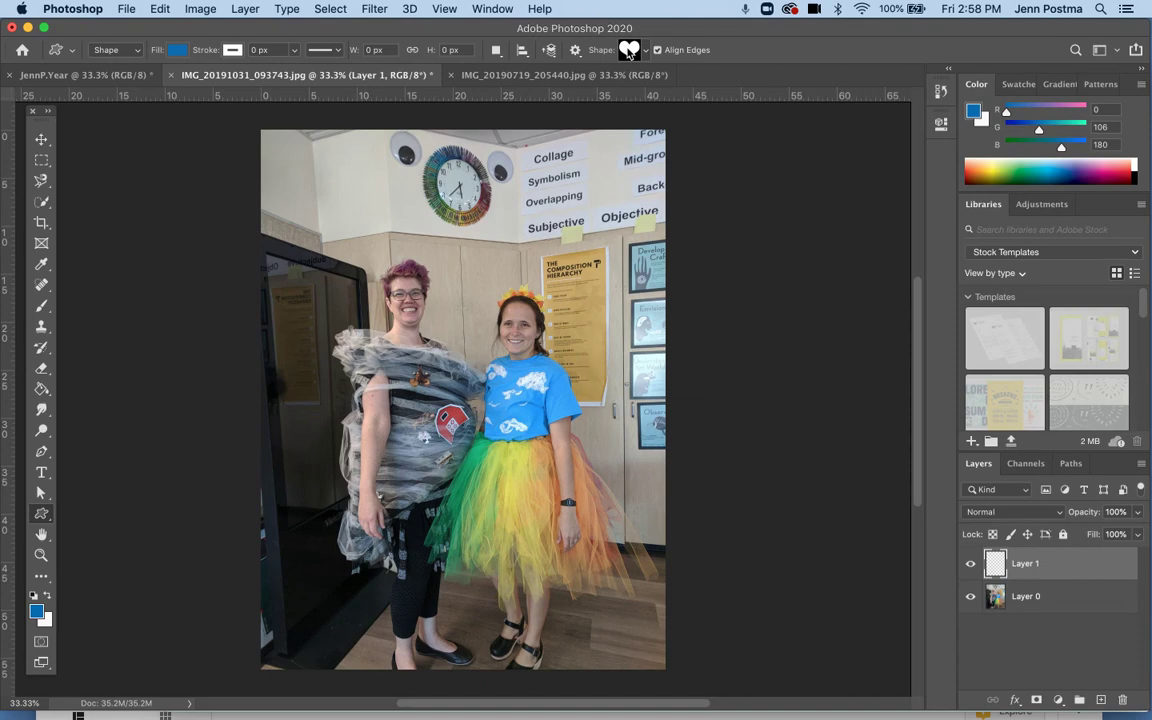
Show the Shapes panel and load the Legacy Shapes and More set into it
{"action": "left_click", "coordinate": [490, 9]}
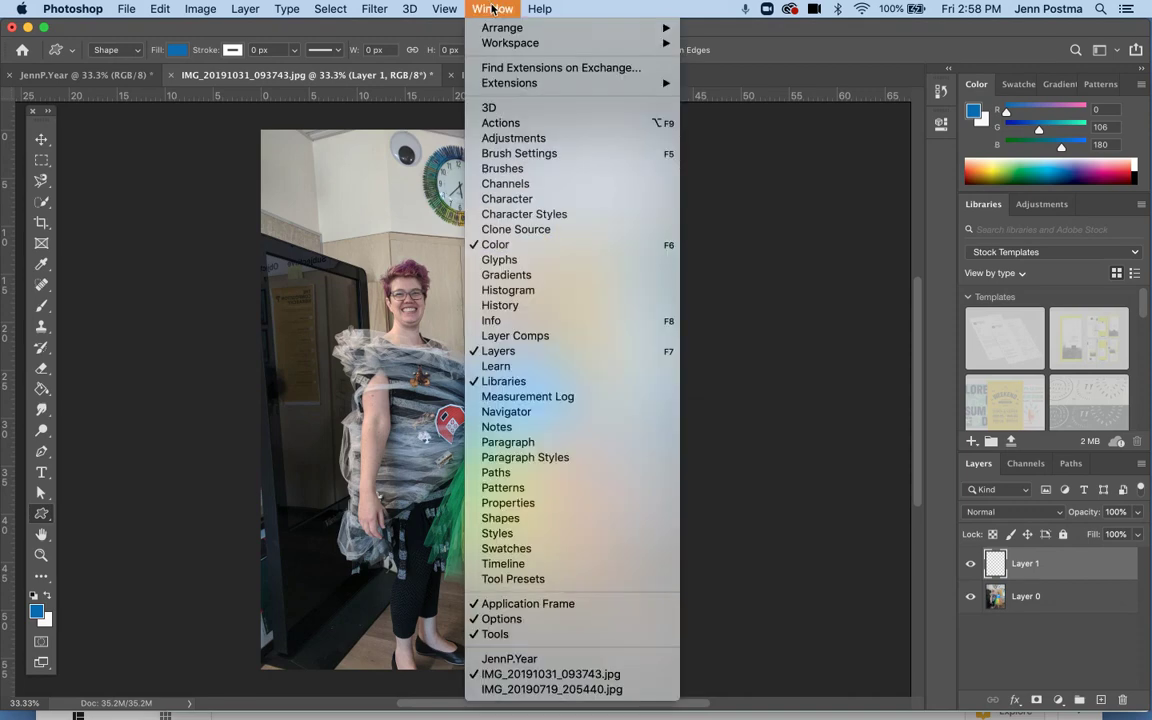
{"action": "left_click", "coordinate": [612, 518]}
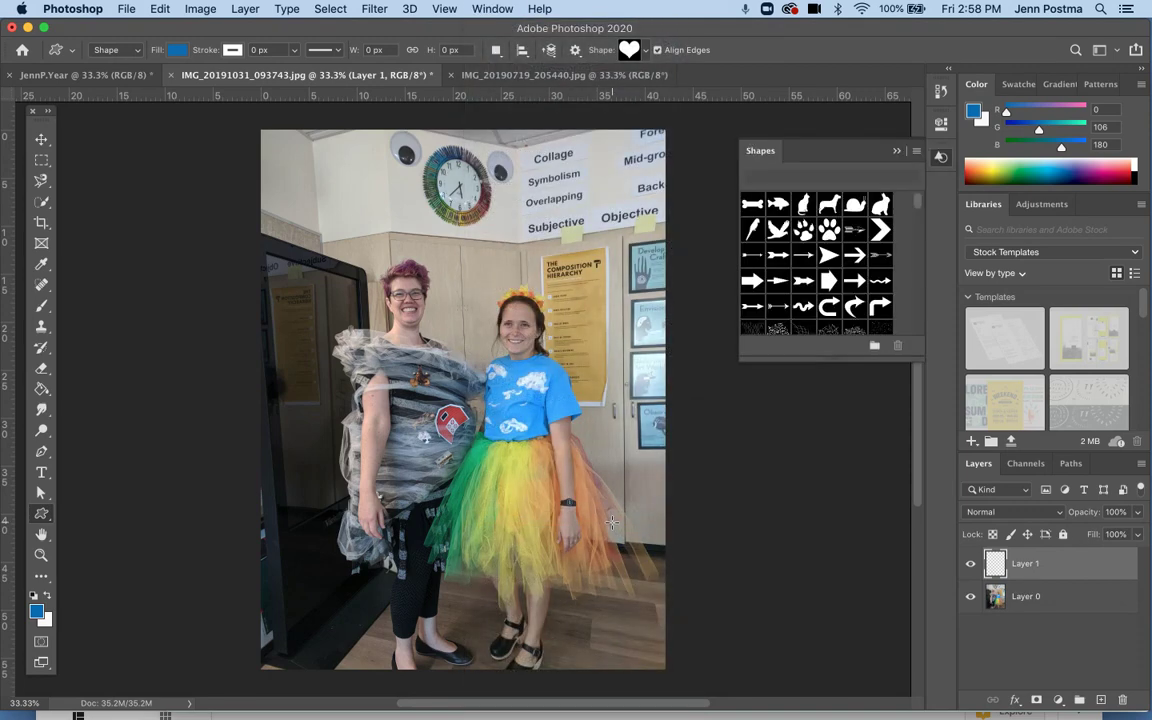
{"action": "left_click", "coordinate": [916, 151]}
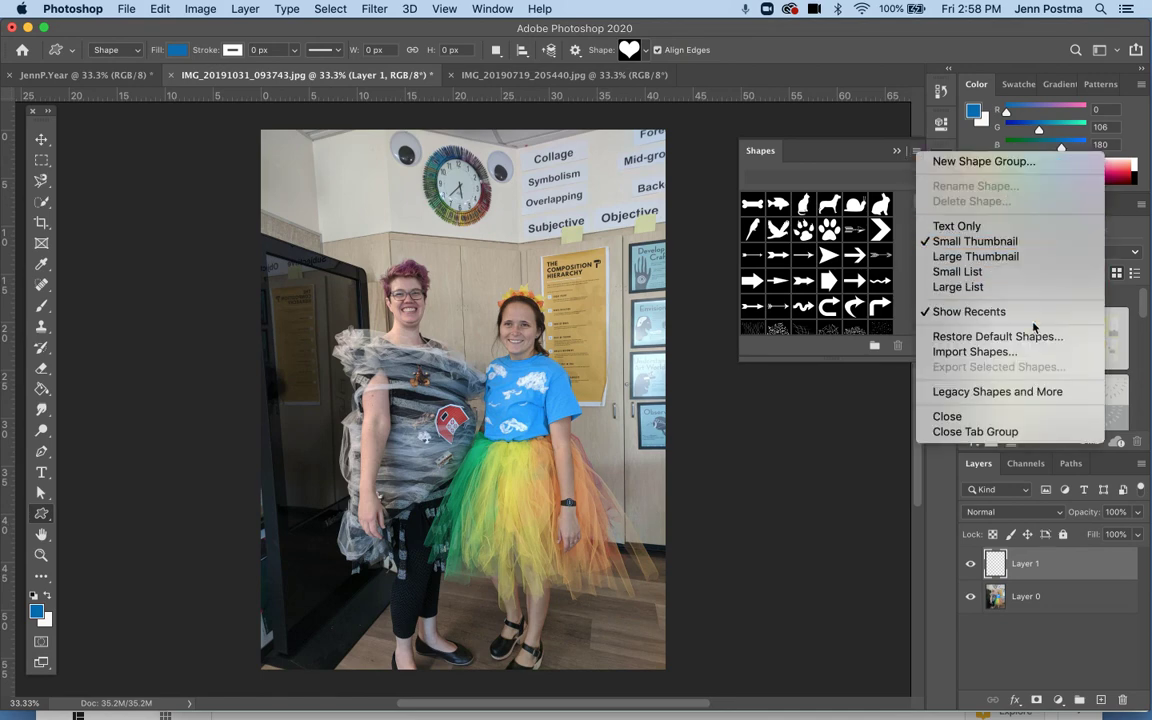
{"action": "left_click", "coordinate": [1060, 397]}
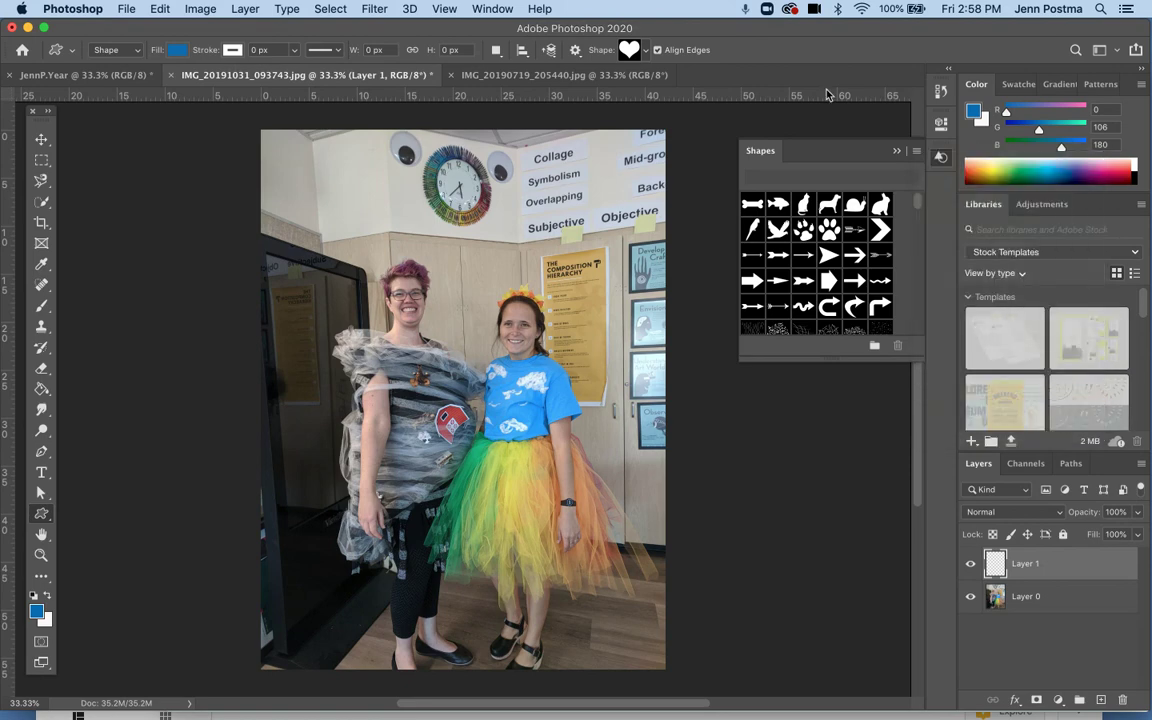
{"action": "scroll", "coordinate": [820, 263], "scroll_direction": "down", "scroll_amount": 10}
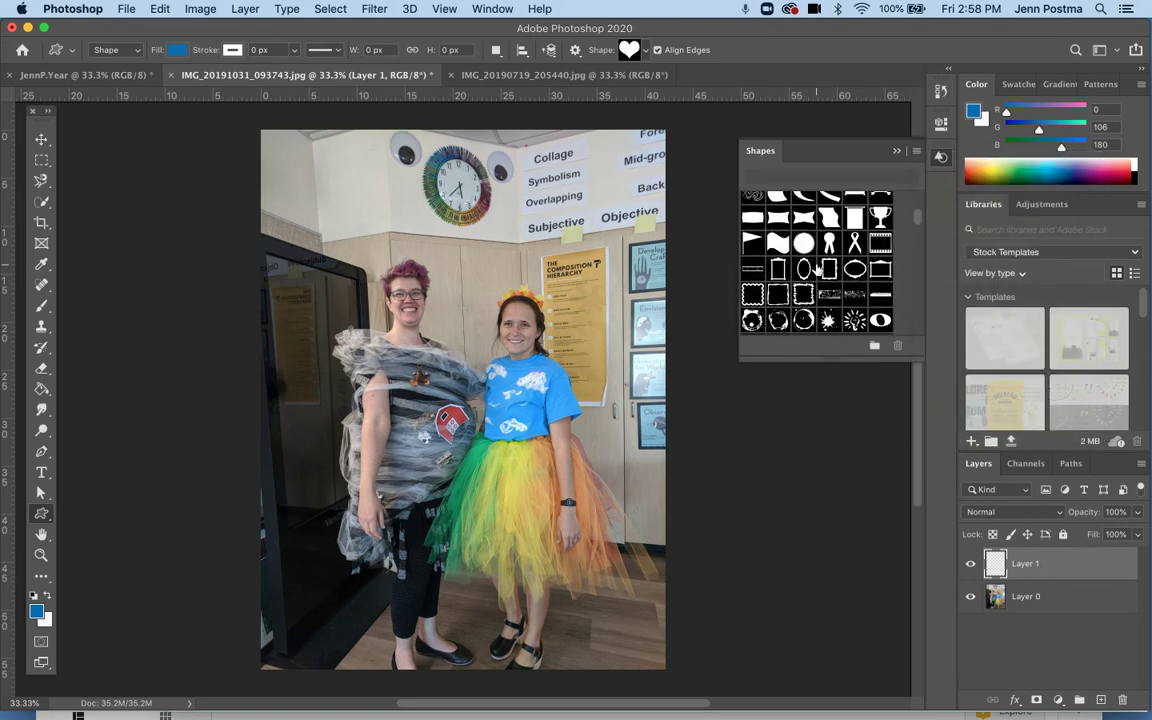
Browse the custom shape picker to keep the heart selected for drawing
{"action": "left_click", "coordinate": [630, 49]}
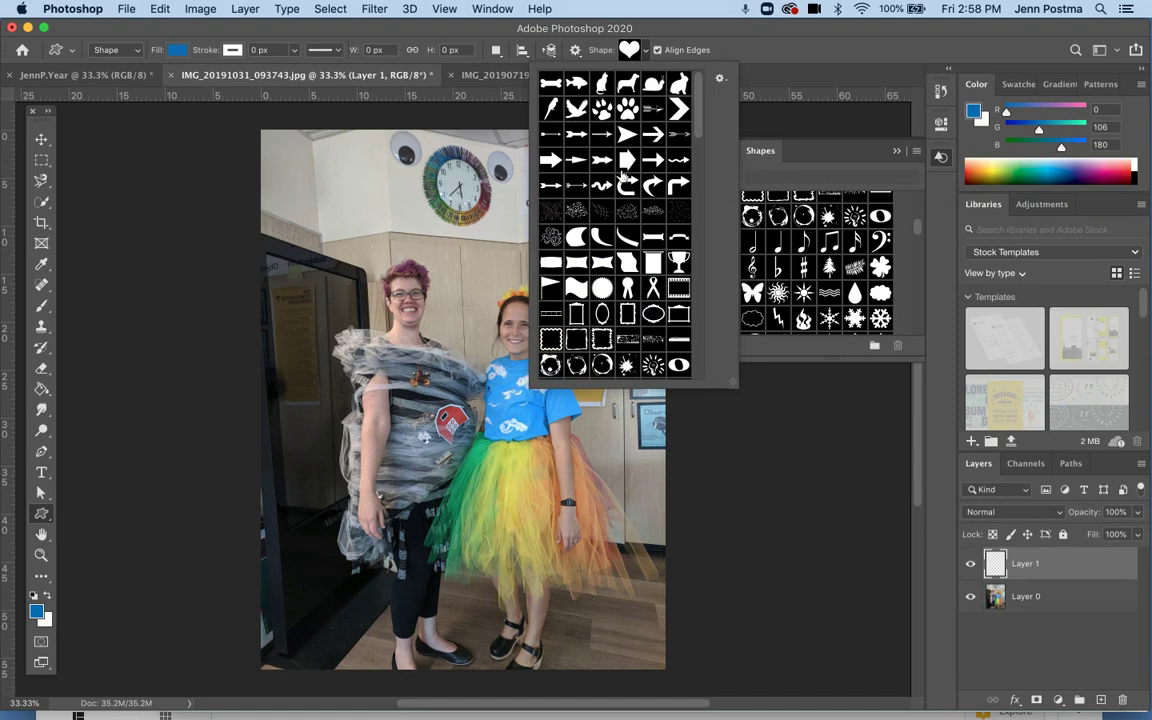
{"action": "scroll", "coordinate": [634, 183], "scroll_direction": "down", "scroll_amount": 1}
{"action": "scroll", "coordinate": [634, 183], "scroll_direction": "down", "scroll_amount": 10}
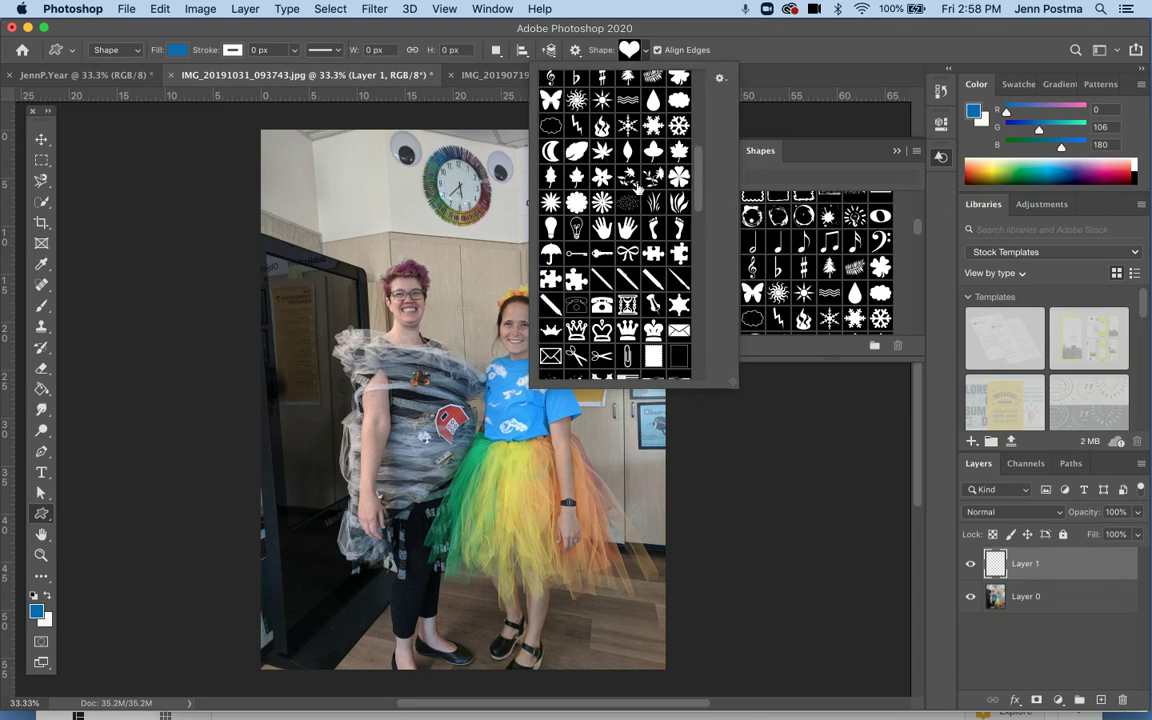
{"action": "scroll", "coordinate": [636, 186], "scroll_direction": "down", "scroll_amount": 5}
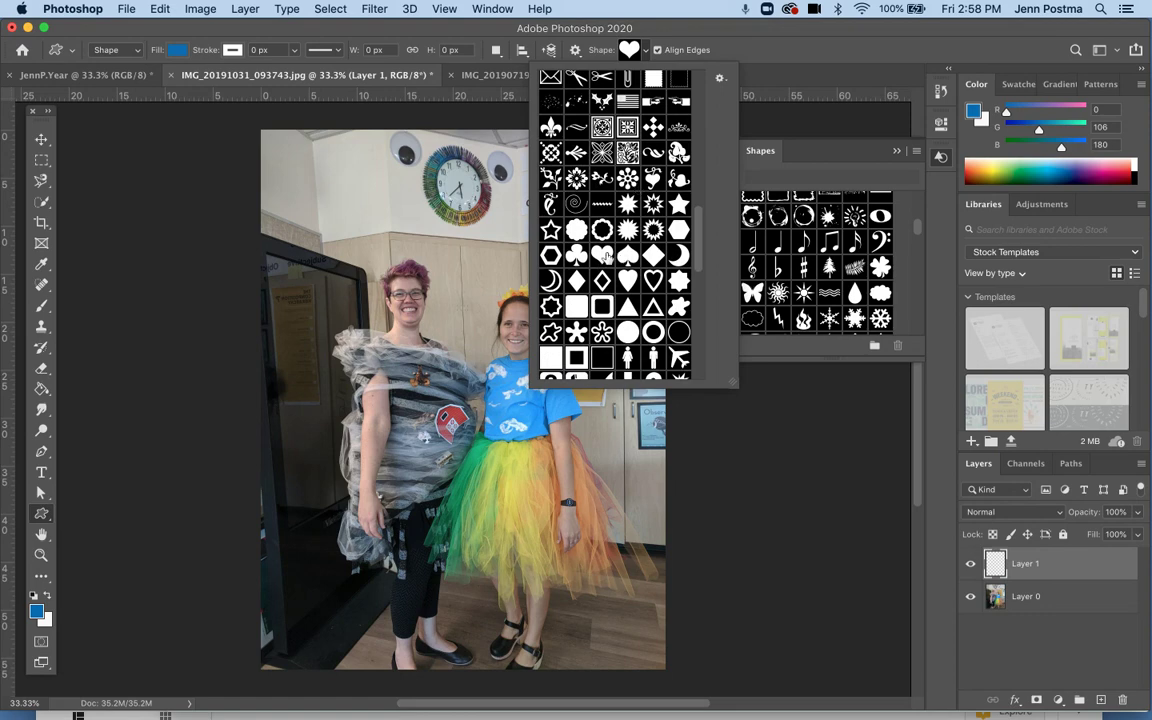
Draw a large blue heart, Heart Card 1, over the two people at 64% opacity
{"action": "left_click", "coordinate": [468, 93]}
{"action": "left_click_drag", "start_coordinate": [334, 236], "coordinate": [641, 620]}
{"action": "left_click", "coordinate": [1138, 512]}
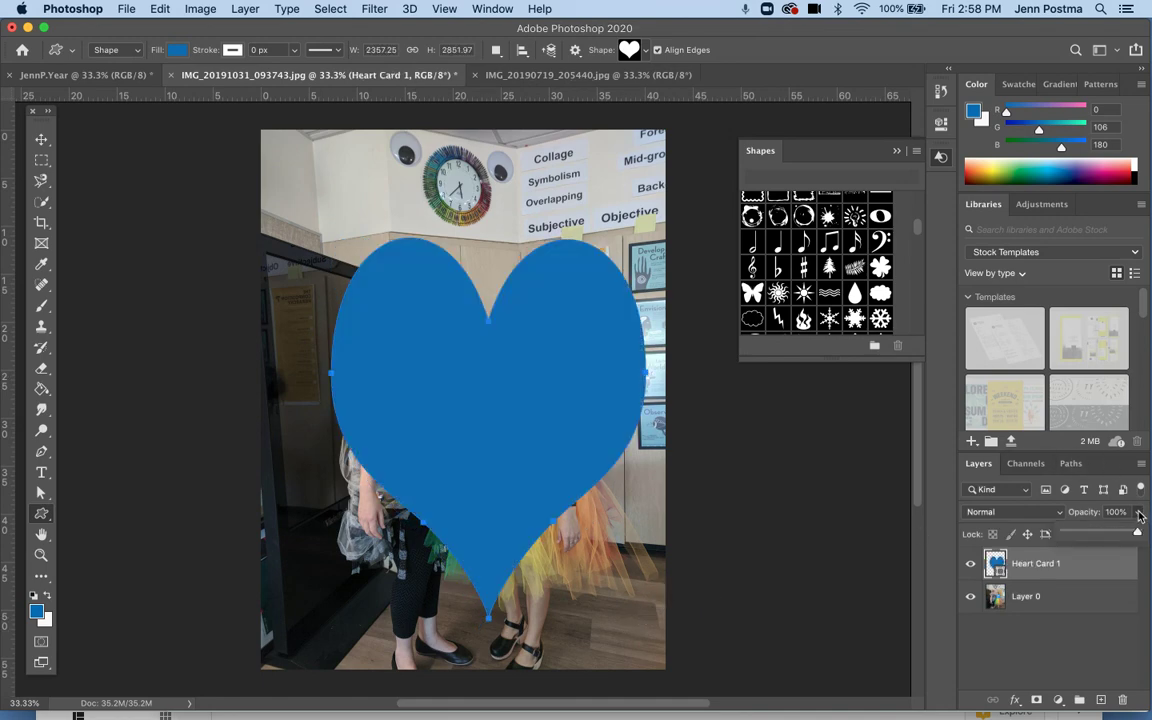
{"action": "left_click_drag", "start_coordinate": [1137, 531], "coordinate": [1112, 534]}
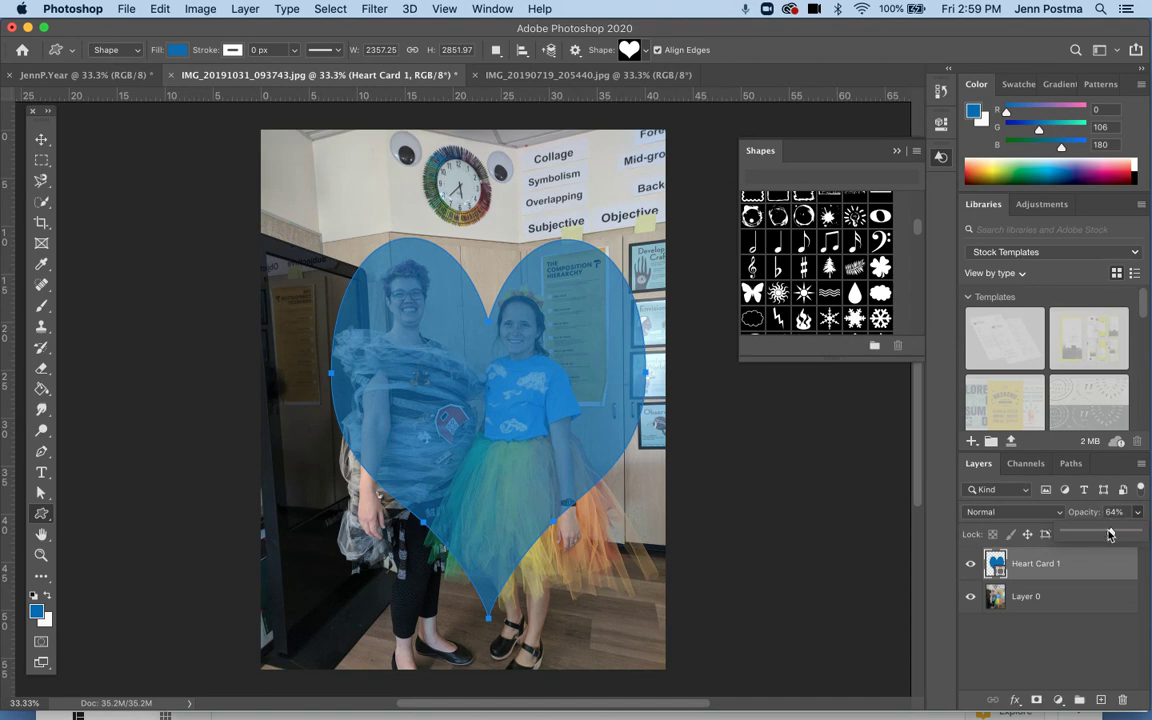
Move the heart slightly left and scale it up to 114.85% to frame both people
{"action": "left_click", "coordinate": [40, 140]}
{"action": "left_click_drag", "start_coordinate": [392, 310], "coordinate": [345, 312]}
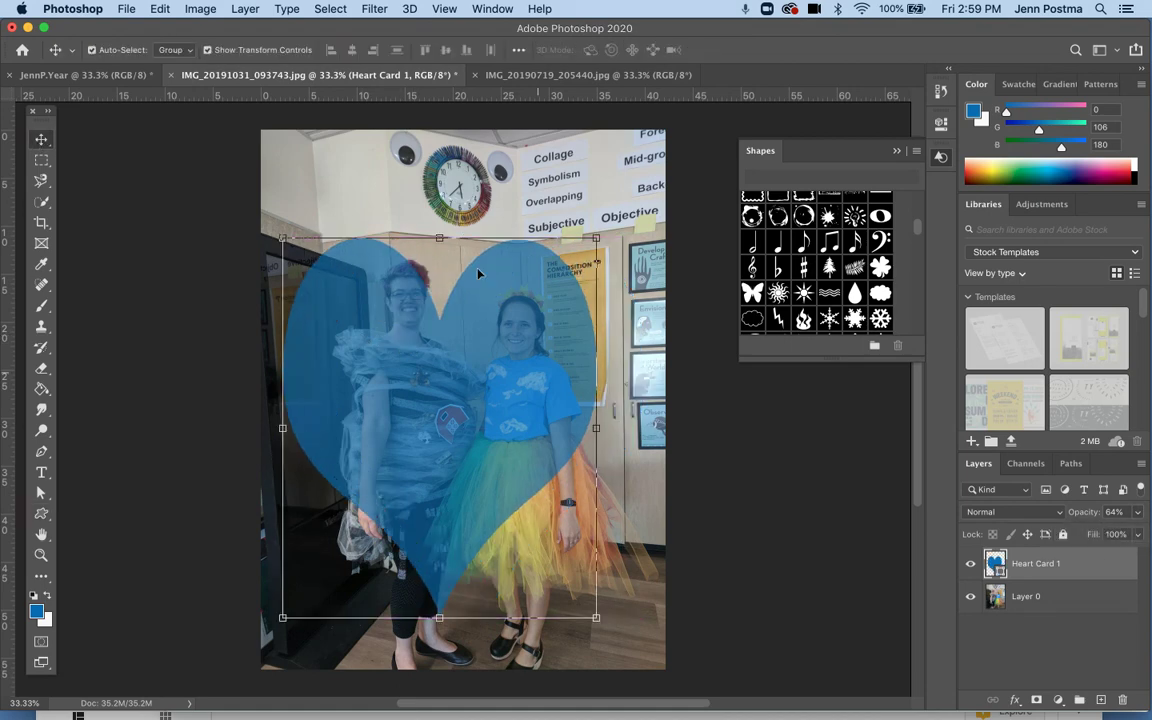
{"action": "left_click_drag", "start_coordinate": [439, 238], "coordinate": [439, 216]}
{"action": "left_click_drag", "start_coordinate": [604, 416], "coordinate": [538, 424]}
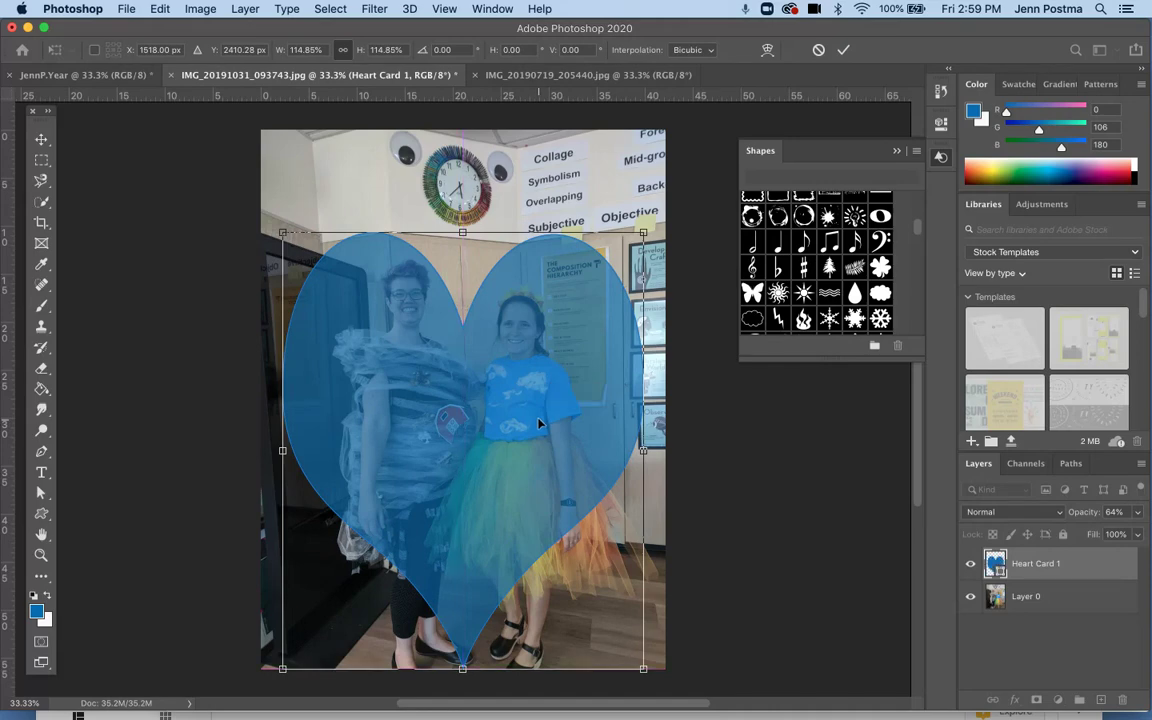
{"action": "key", "text": "Return"}
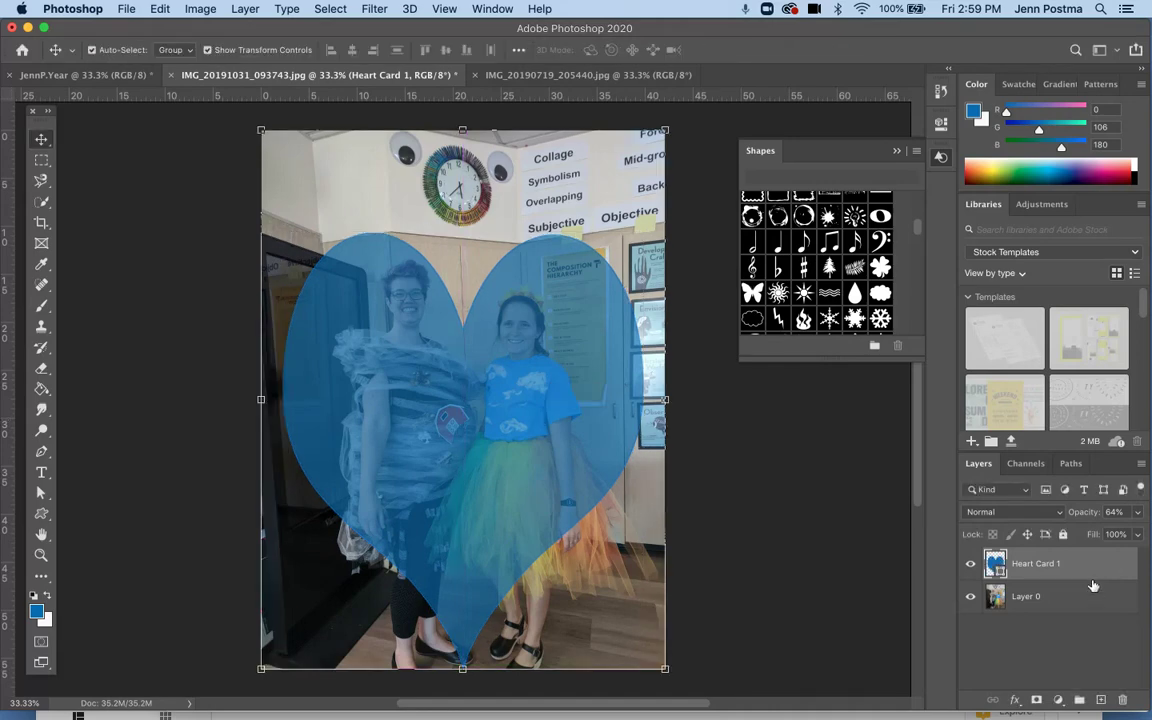
{"action": "left_click", "coordinate": [1095, 592]}
Try stacking Layer 0 above Heart Card 1 as a clipping mask with the heart at full opacity
{"action": "left_click_drag", "start_coordinate": [1062, 599], "coordinate": [1057, 555]}
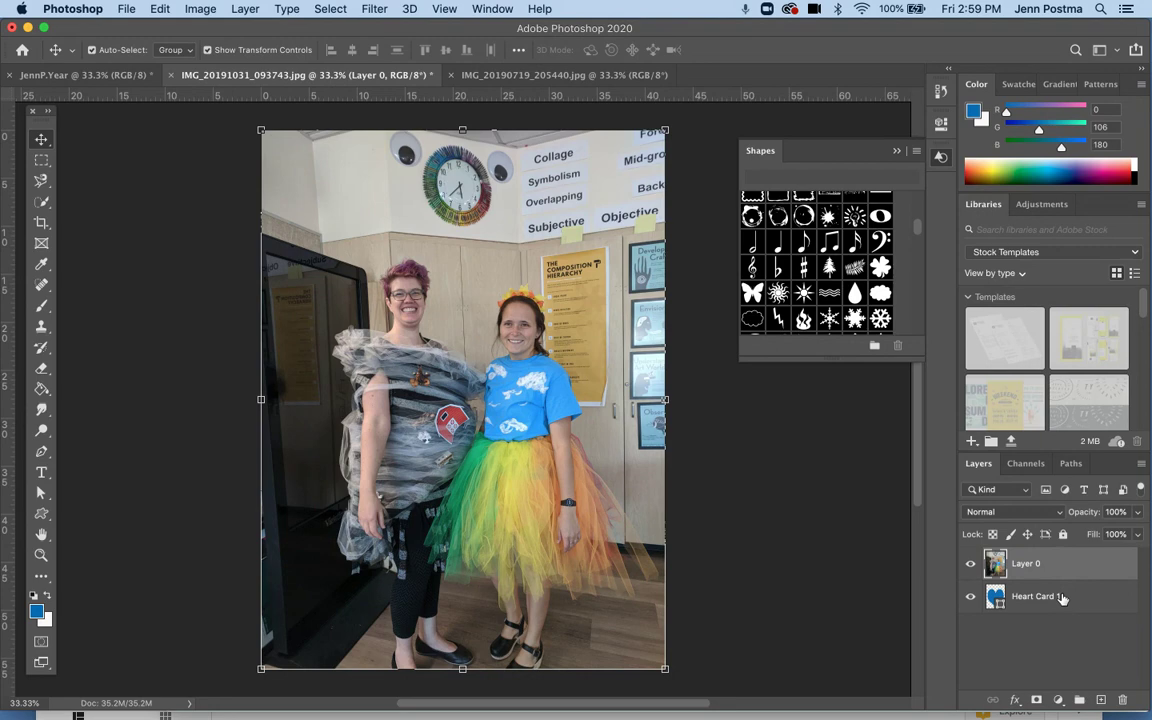
{"action": "mouse_move", "coordinate": [1086, 595]}
{"action": "left_mouse_down"}
{"action": "mouse_move", "coordinate": [1096, 584]}
{"action": "mouse_move", "coordinate": [1080, 576]}
{"action": "left_mouse_up"}
{"action": "left_click", "coordinate": [1082, 577], "text": "alt"}
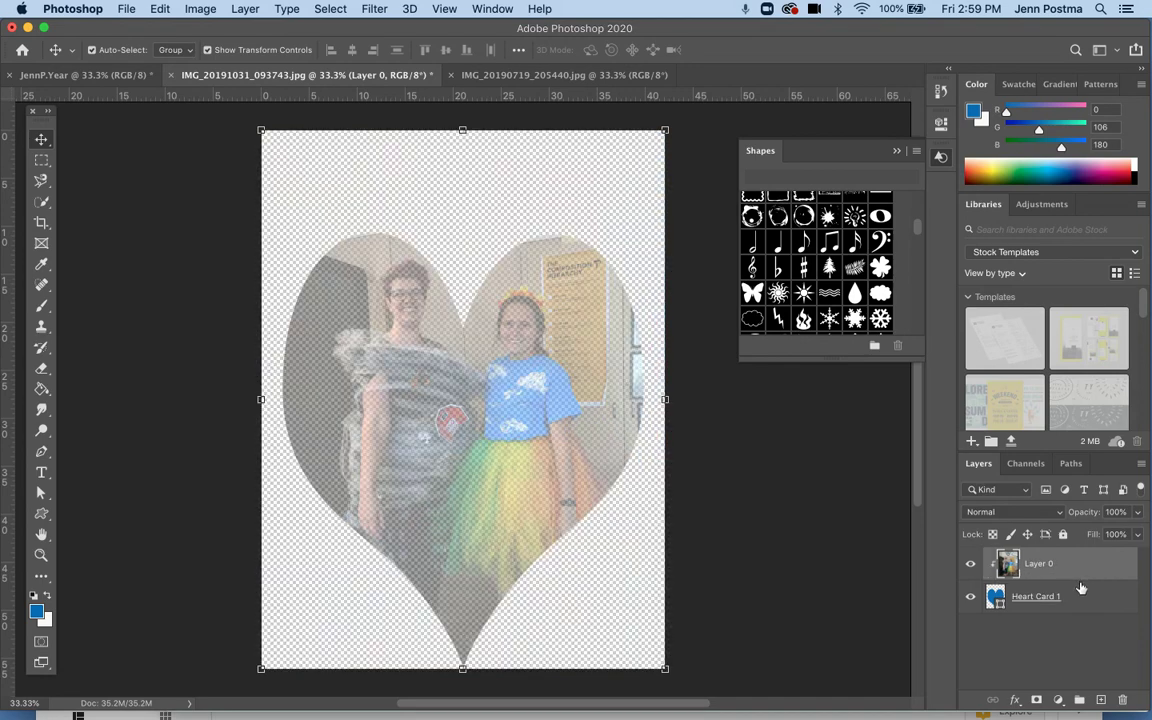
{"action": "left_click", "coordinate": [1088, 598]}
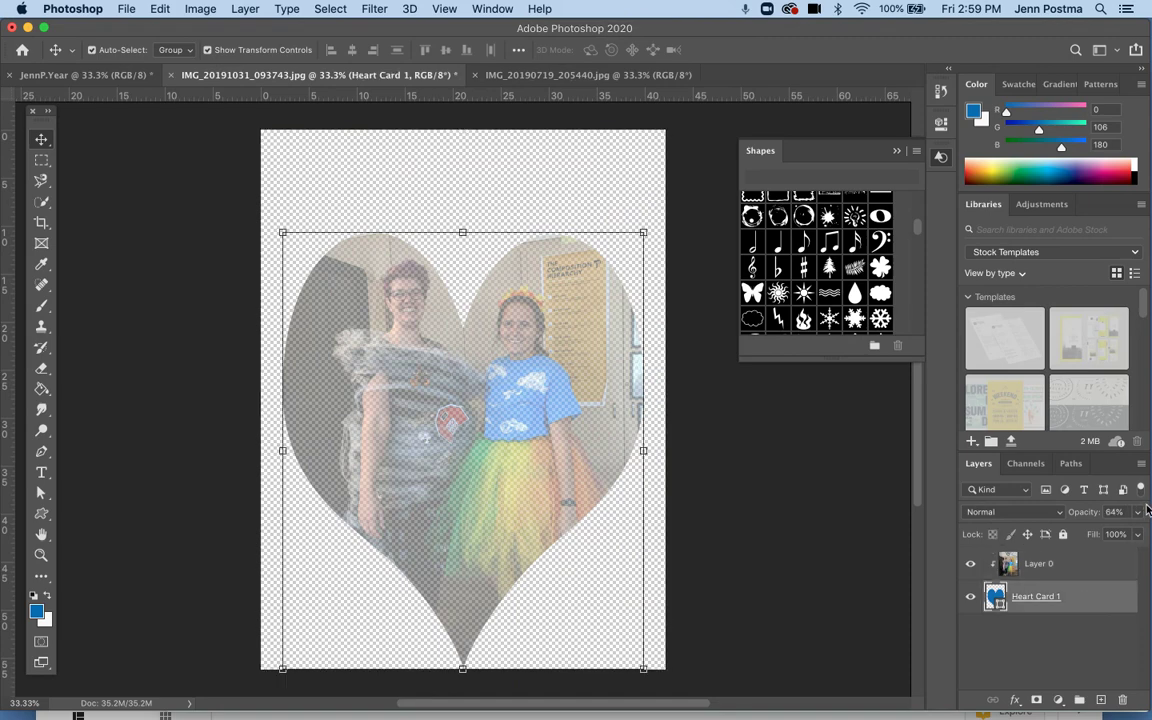
{"action": "left_click_drag", "start_coordinate": [1137, 511], "coordinate": [1150, 537]}
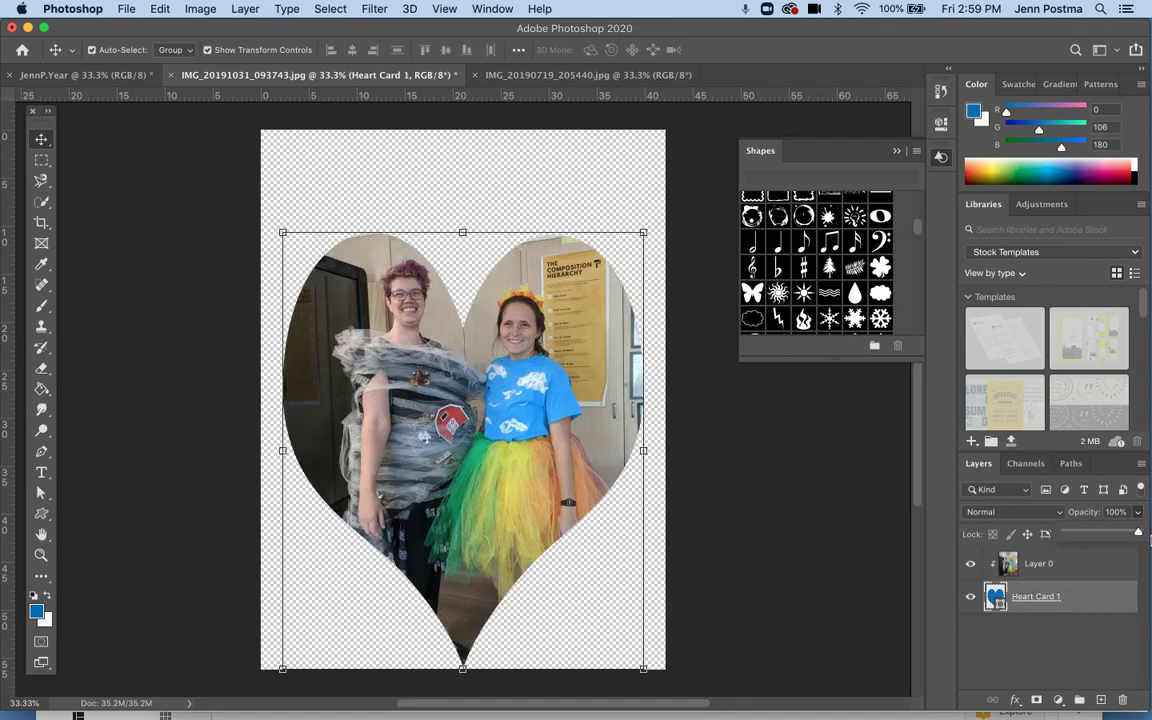
{"action": "left_click", "coordinate": [1090, 572]}
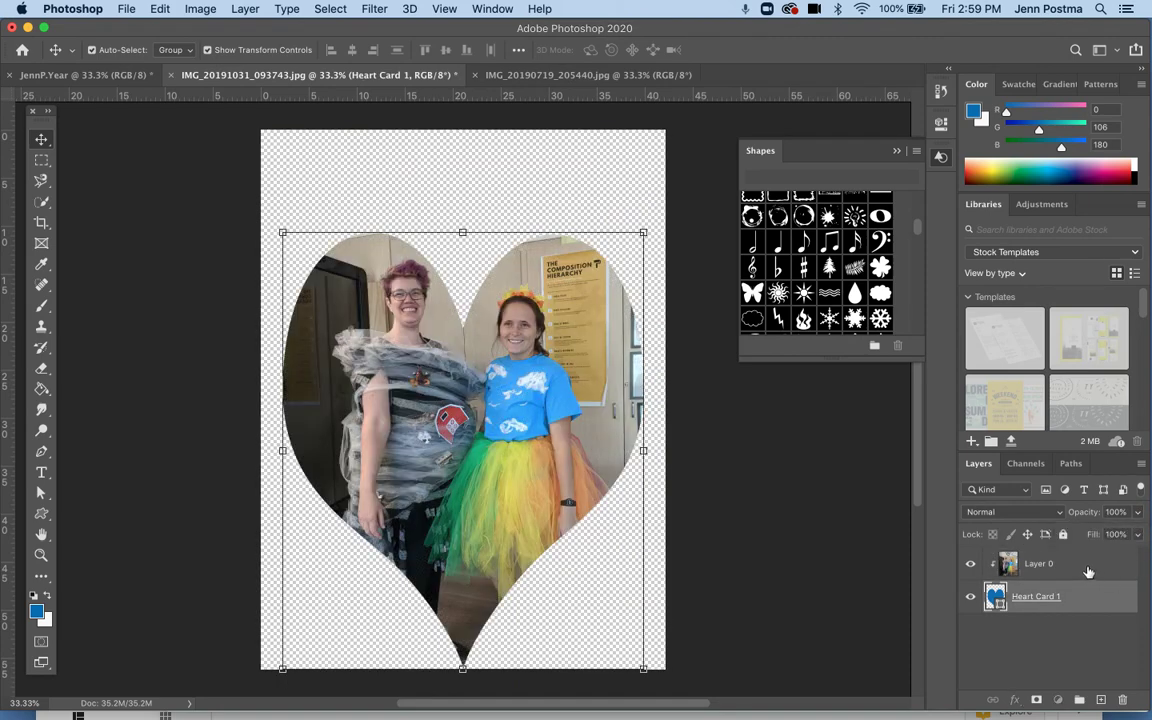
{"action": "left_click", "coordinate": [1088, 571]}
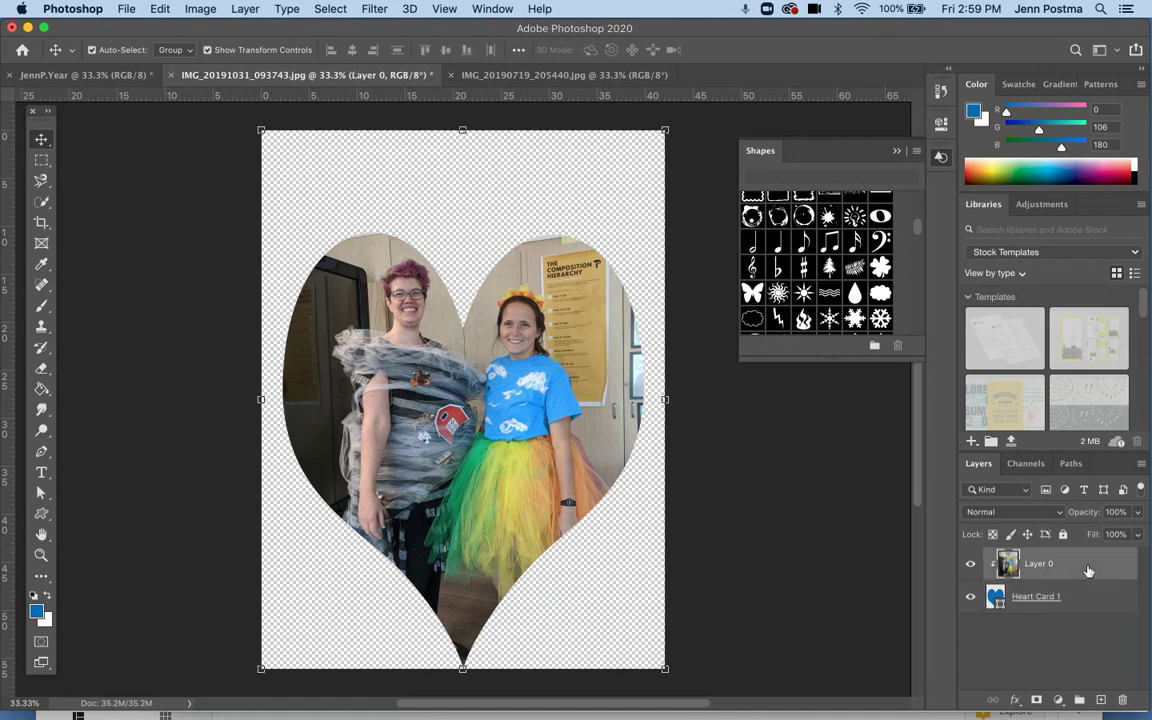
Undo, then clip Layer 0 to Heart Card 1 again and set the heart to 100% opacity
{"action": "key", "text": "super+z"}
{"action": "key", "text": "super+z"}
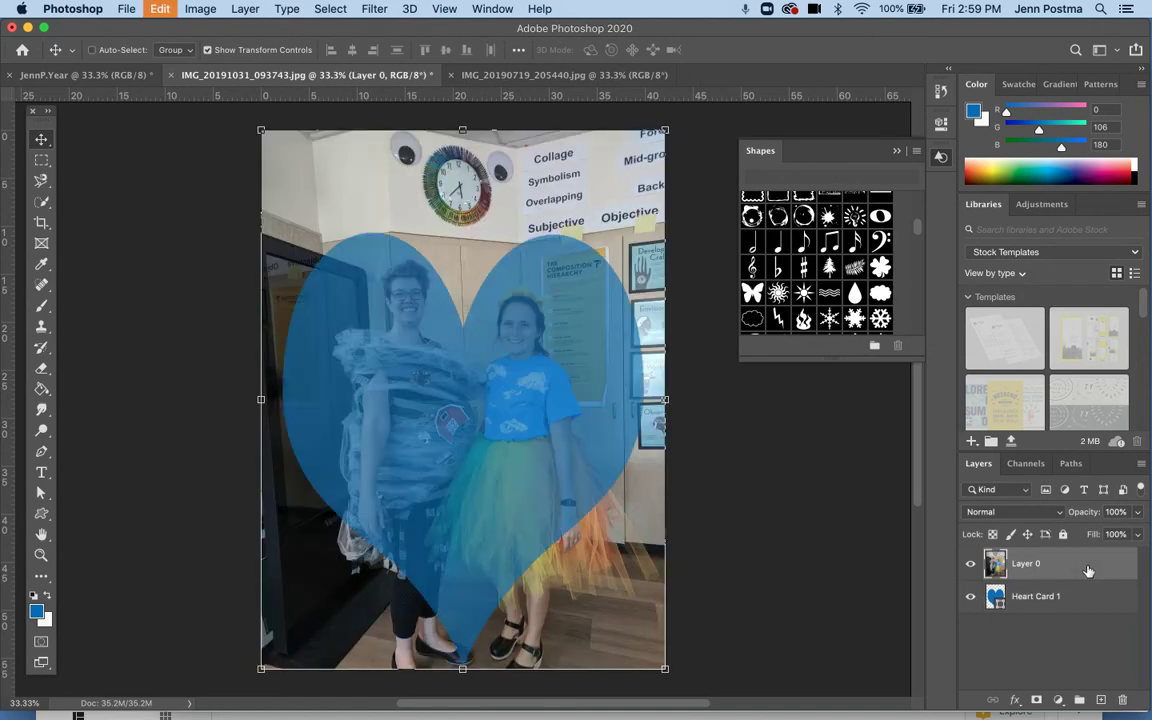
{"action": "left_click_drag", "start_coordinate": [1081, 607], "coordinate": [1078, 567]}
{"action": "right_click", "coordinate": [1075, 569]}
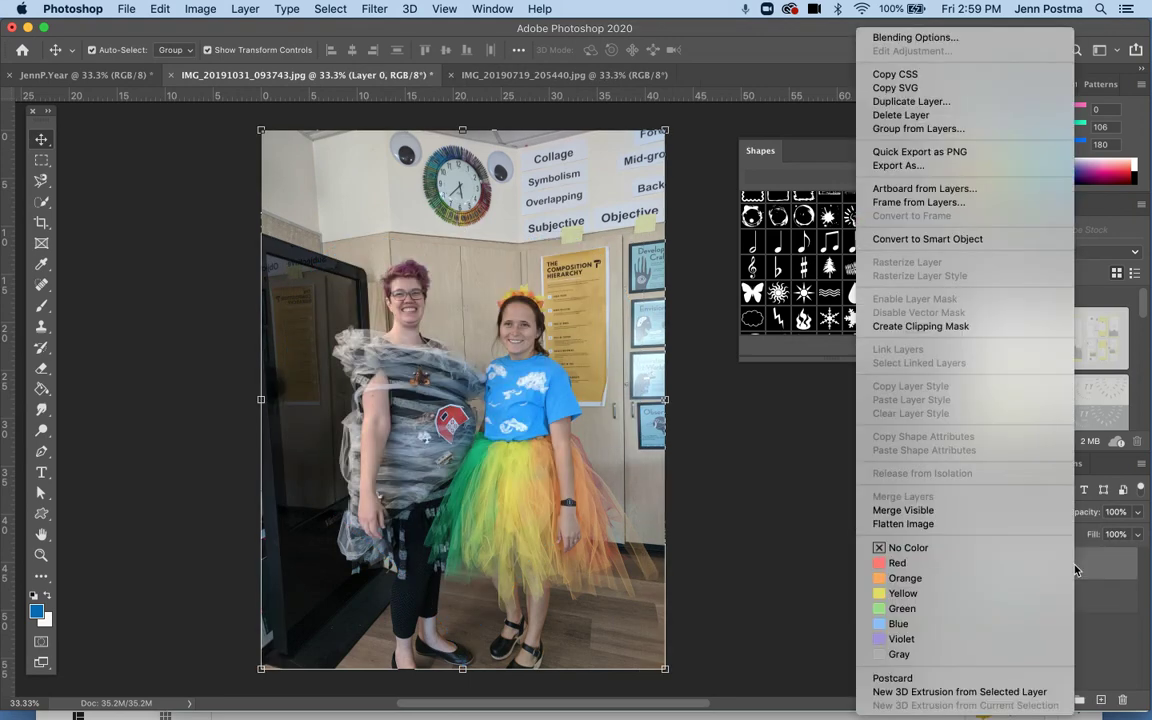
{"action": "left_click", "coordinate": [990, 327]}
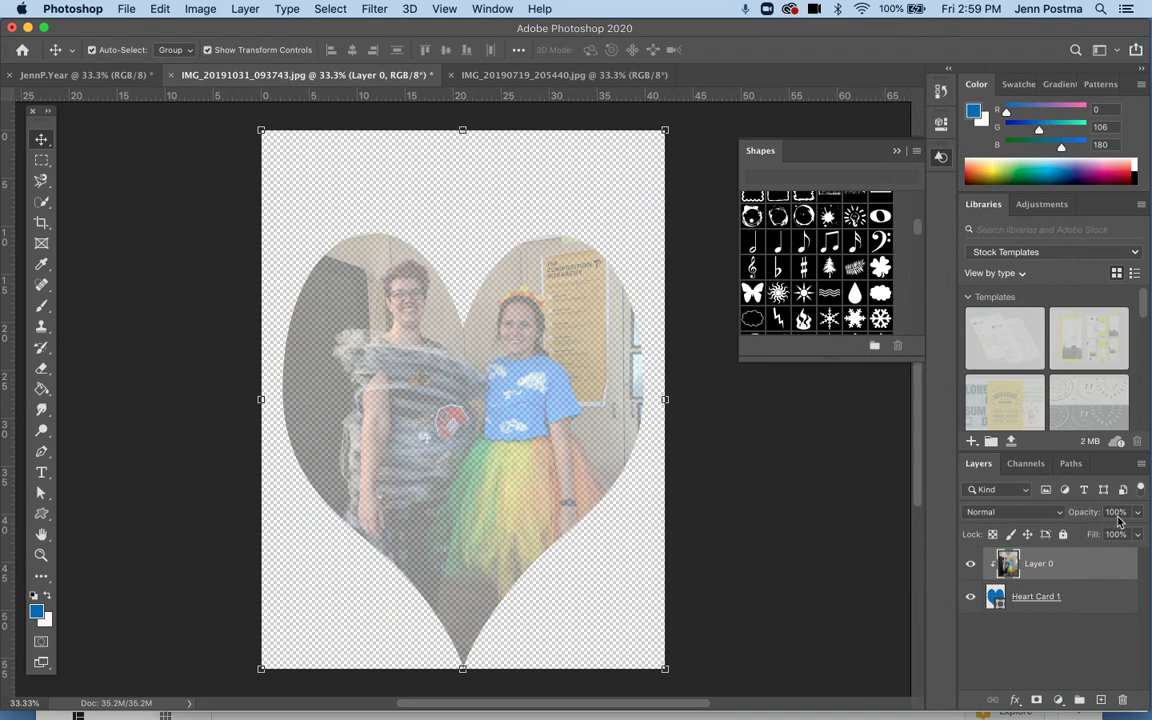
{"action": "left_click", "coordinate": [1080, 598]}
{"action": "left_click", "coordinate": [1138, 512]}
{"action": "left_click_drag", "start_coordinate": [1138, 515], "coordinate": [1148, 538]}
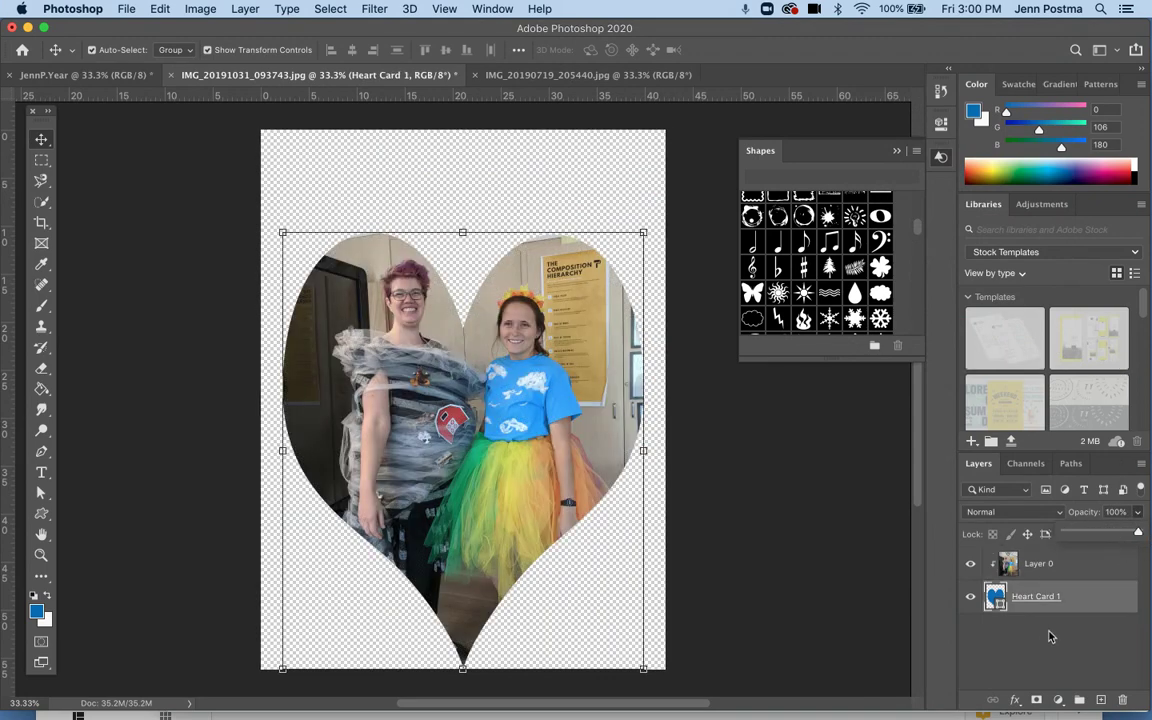
{"action": "left_click", "coordinate": [1061, 635]}
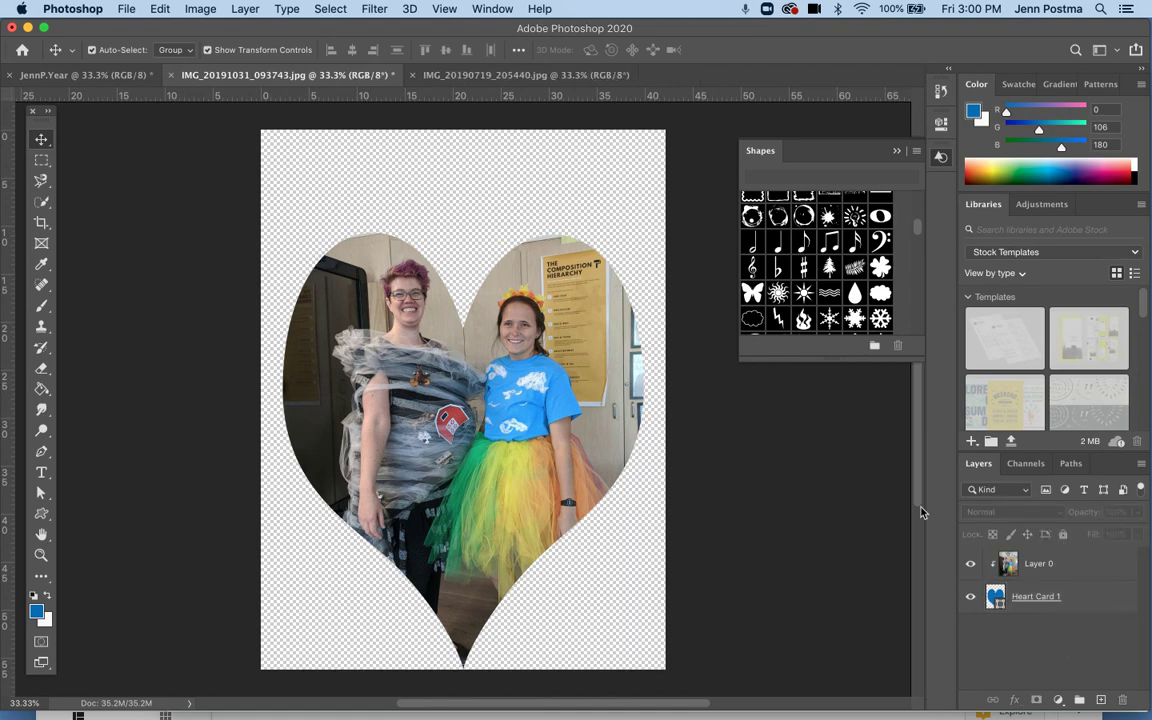
Test shifting the photo inside the heart, then start widening the heart to 100.8%
{"action": "left_click", "coordinate": [524, 386]}
{"action": "left_click_drag", "start_coordinate": [523, 383], "coordinate": [473, 356]}
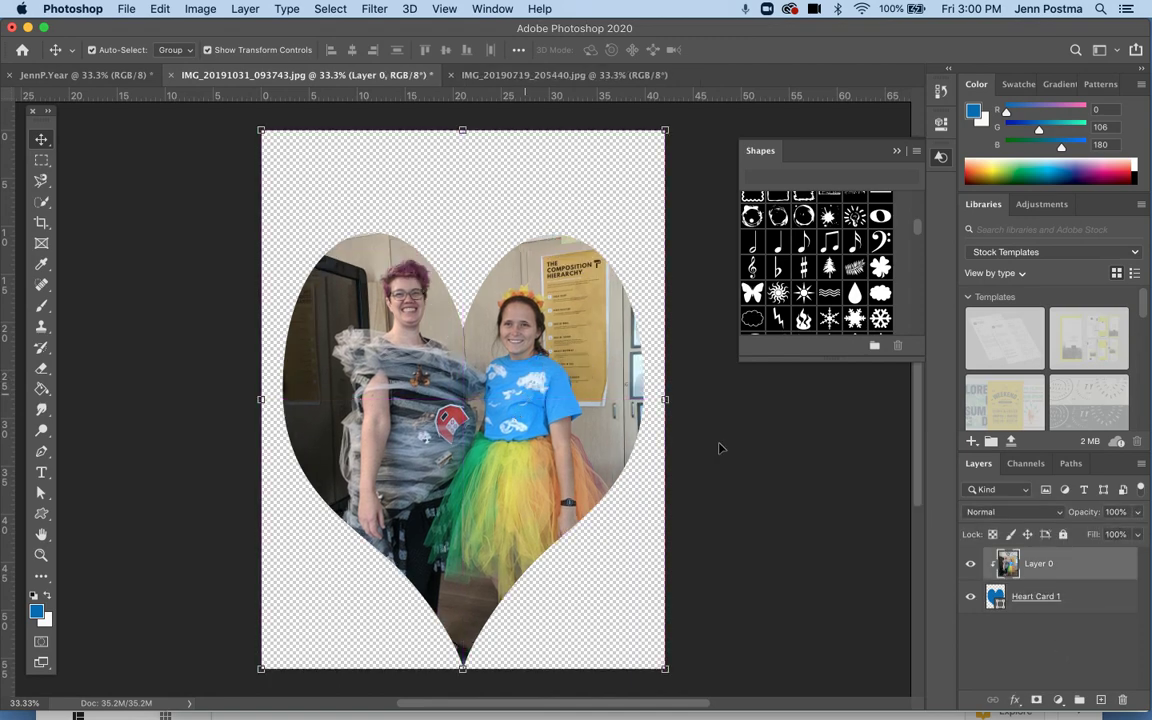
{"action": "left_click", "coordinate": [1066, 603]}
{"action": "left_click_drag", "start_coordinate": [644, 448], "coordinate": [645, 448]}
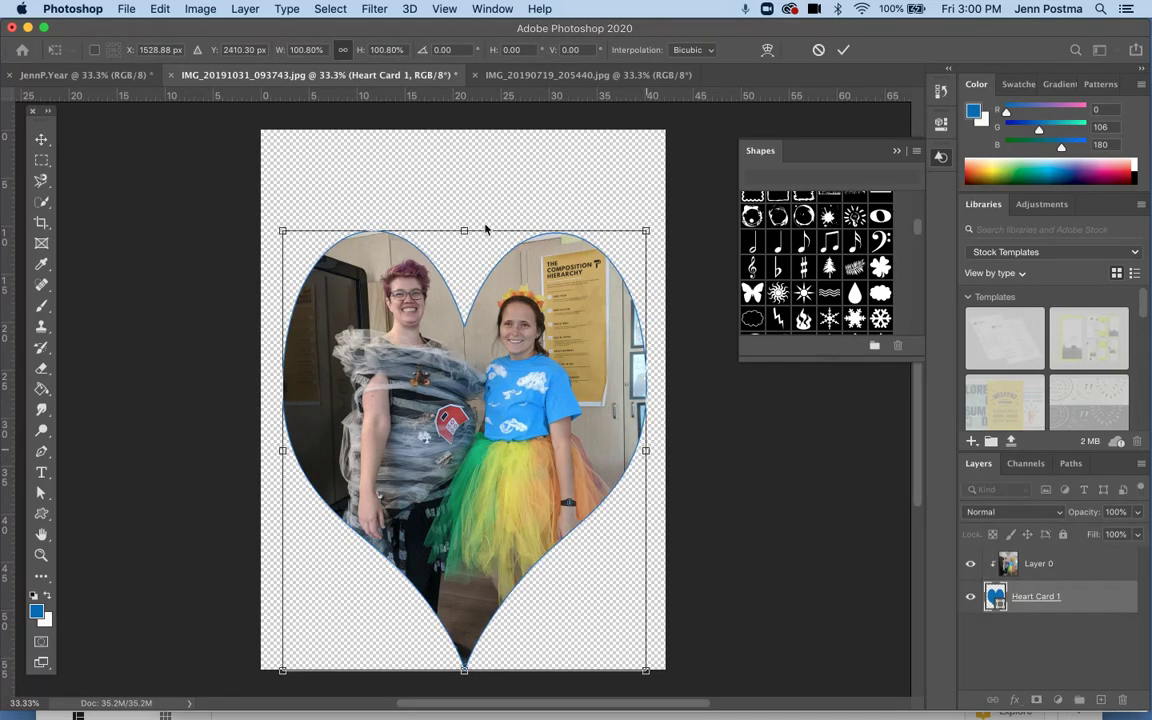
Shorten the heart to 96.69% height, move it up slightly, and commit the transform
{"action": "left_click_drag", "start_coordinate": [463, 229], "coordinate": [464, 231]}
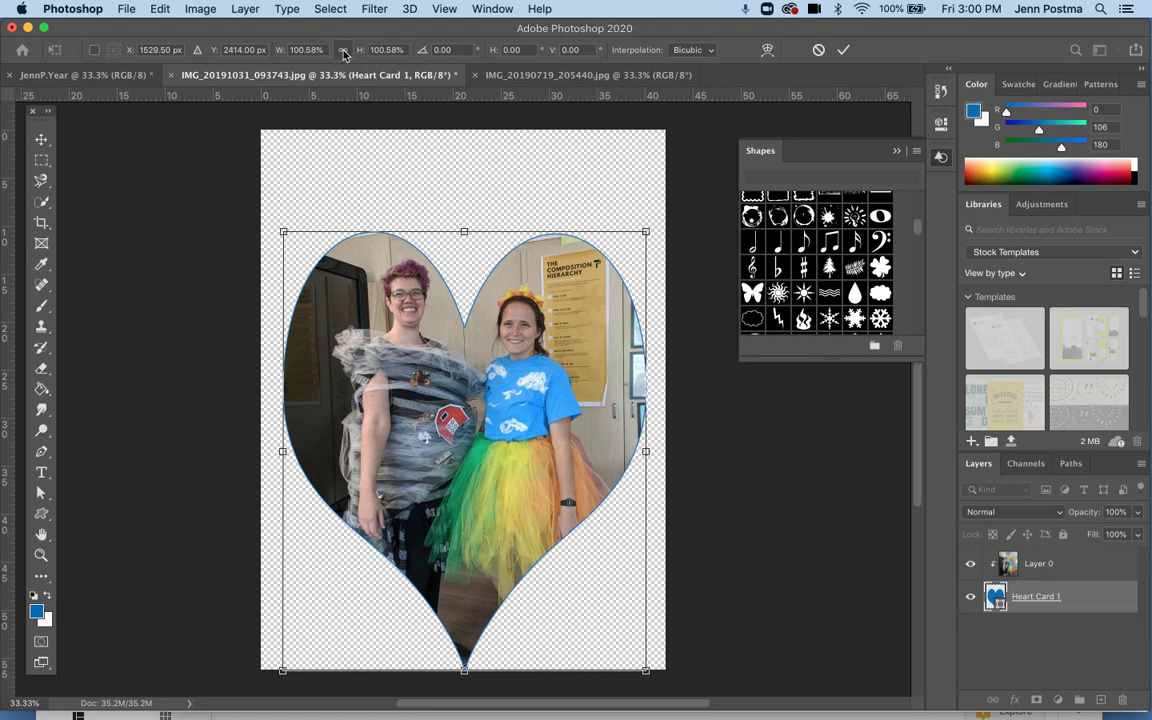
{"action": "left_click_drag", "start_coordinate": [464, 231], "coordinate": [464, 249]}
{"action": "mouse_move", "coordinate": [463, 602]}
{"action": "left_mouse_down"}
{"action": "mouse_move", "coordinate": [463, 516]}
{"action": "mouse_move", "coordinate": [466, 586]}
{"action": "left_mouse_up"}
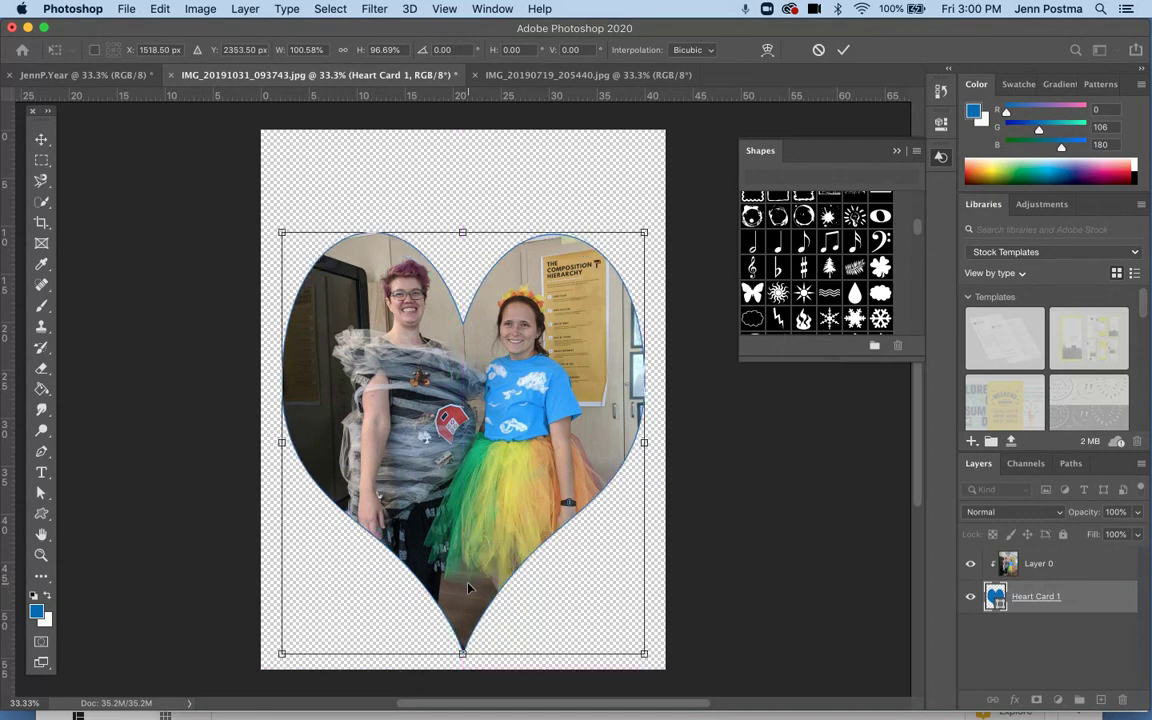
{"action": "key", "text": "Return"}
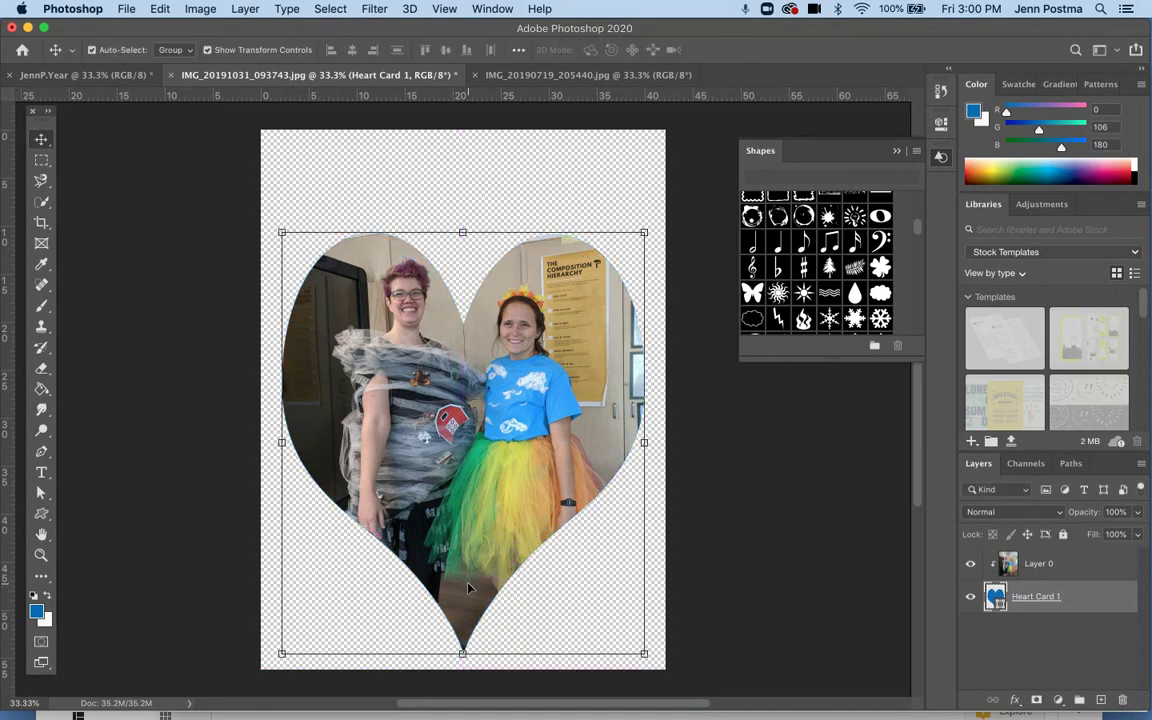
Select Layer 0 and Heart Card 1 together and merge them into a single Layer 0
{"action": "left_click", "coordinate": [1085, 564]}
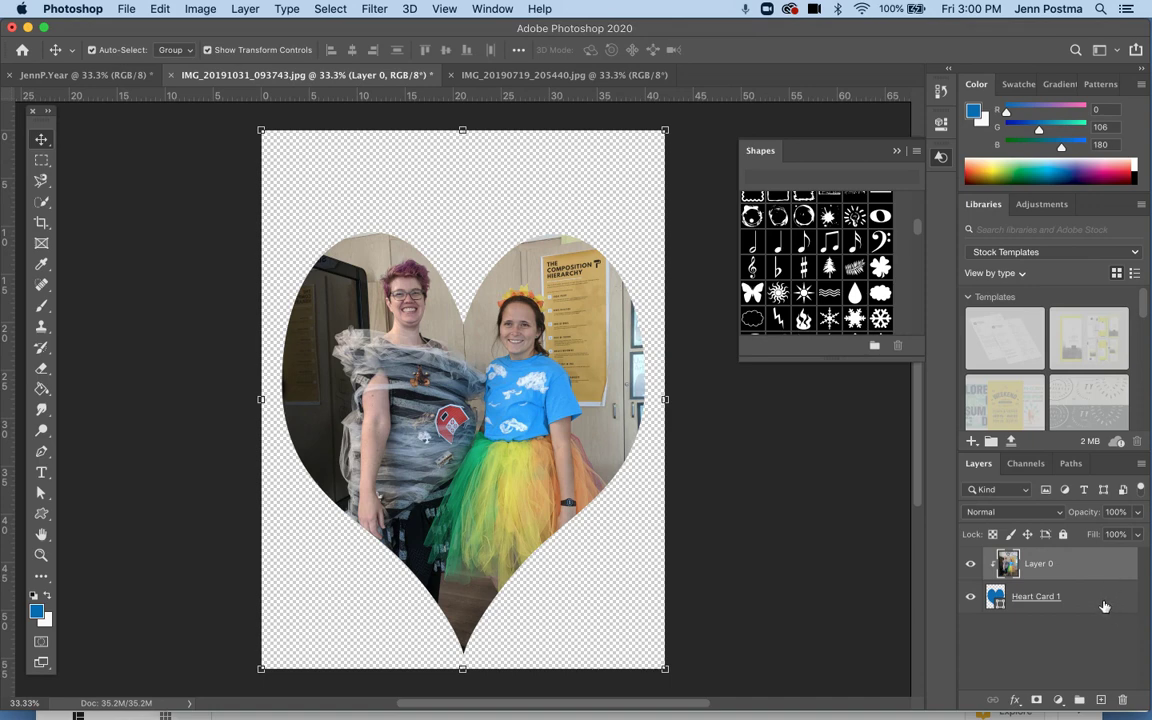
{"action": "left_click", "coordinate": [1104, 606], "text": "shift"}
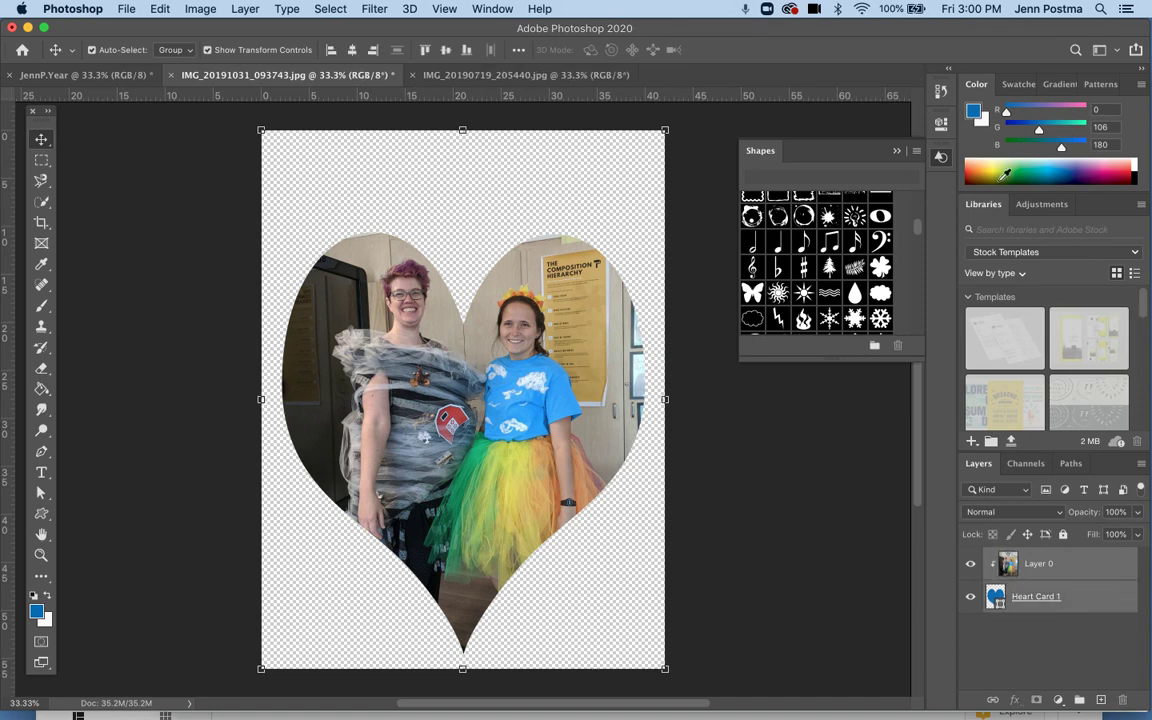
{"action": "left_click", "coordinate": [245, 9]}
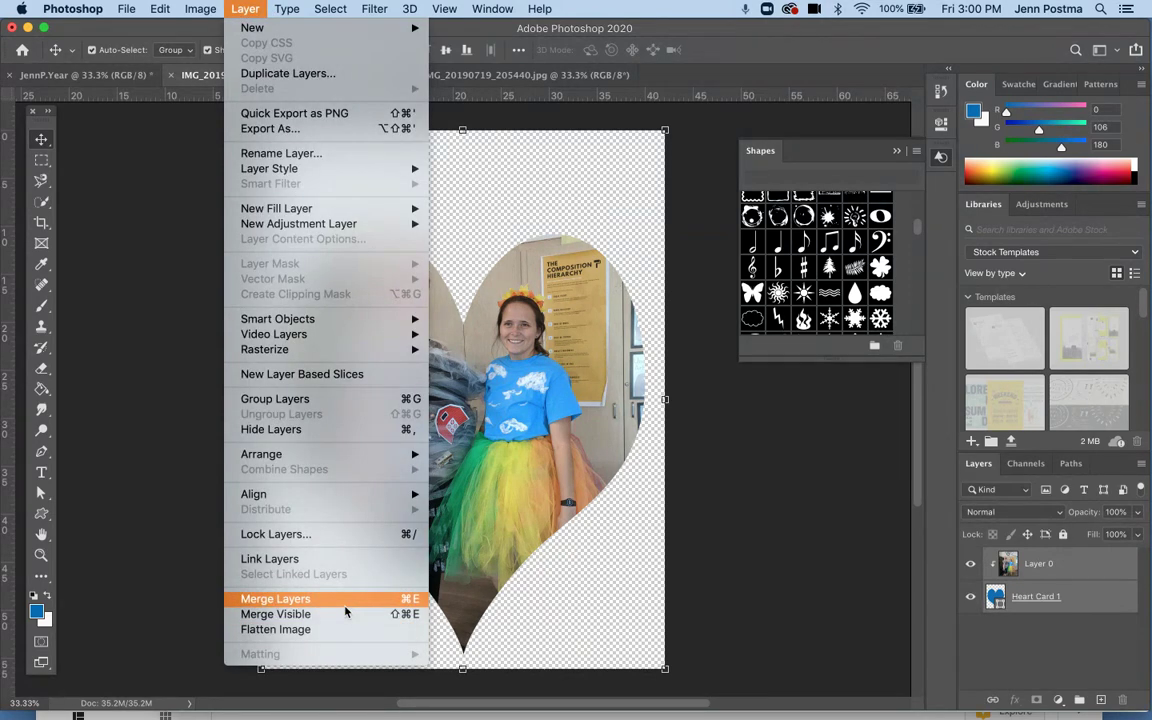
{"action": "key", "text": "Escape"}
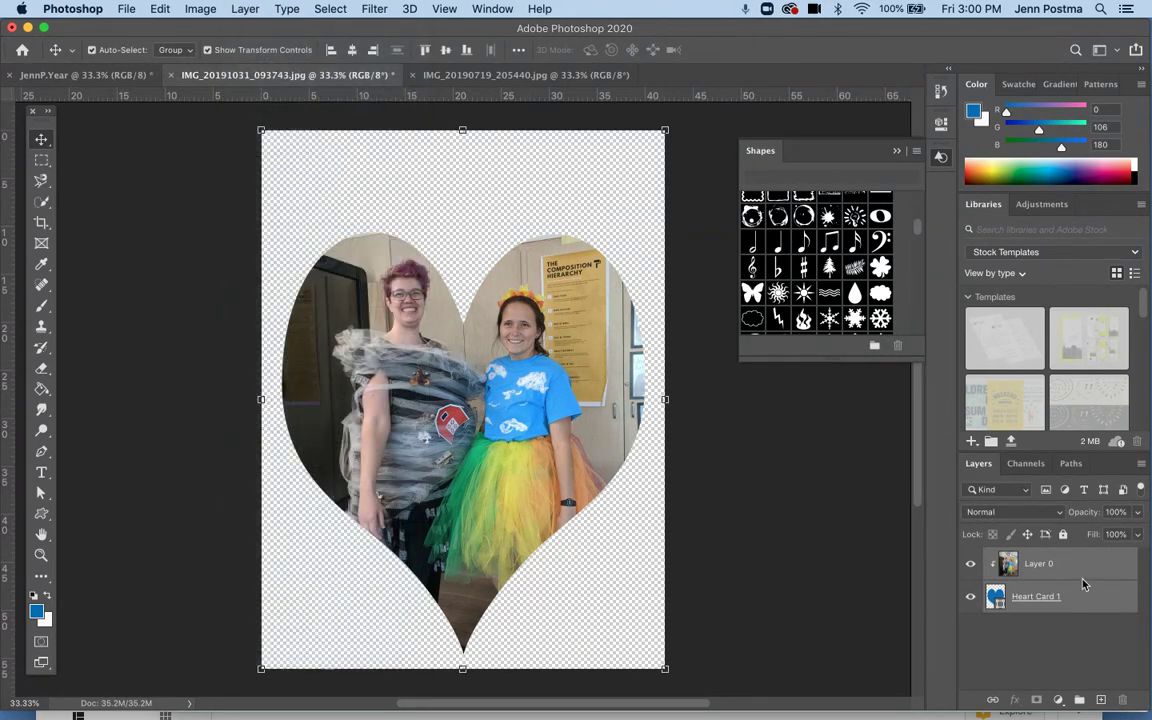
{"action": "right_click", "coordinate": [1082, 586]}
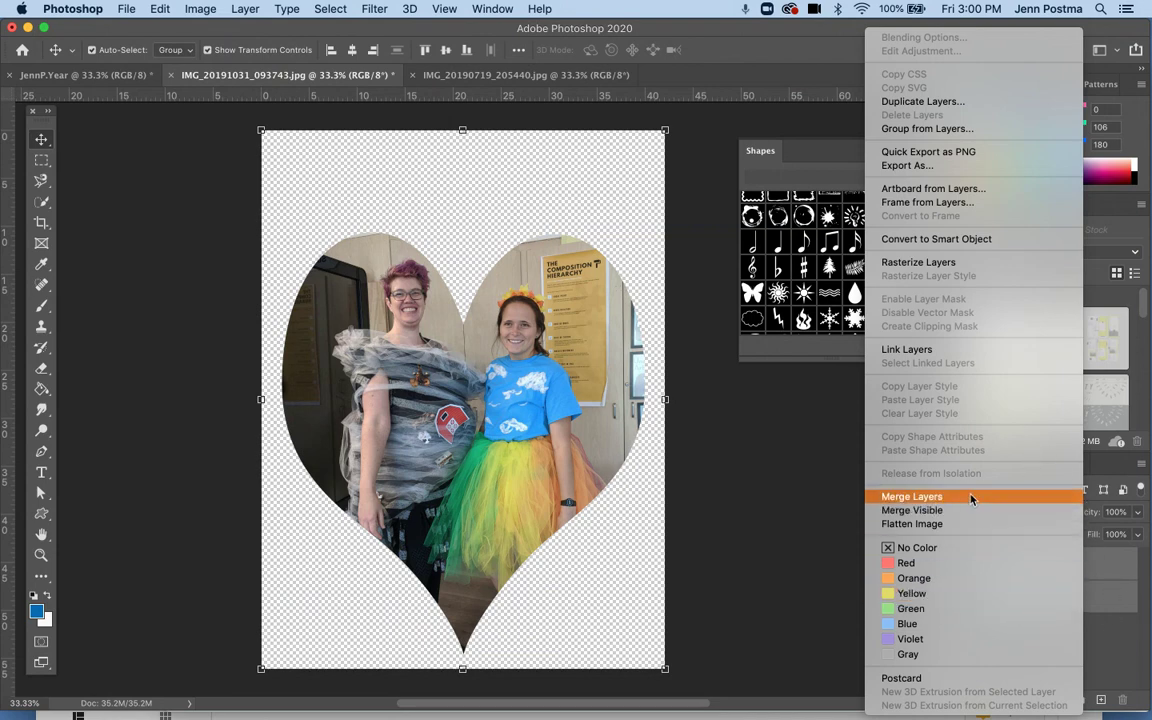
{"action": "left_click", "coordinate": [912, 497]}
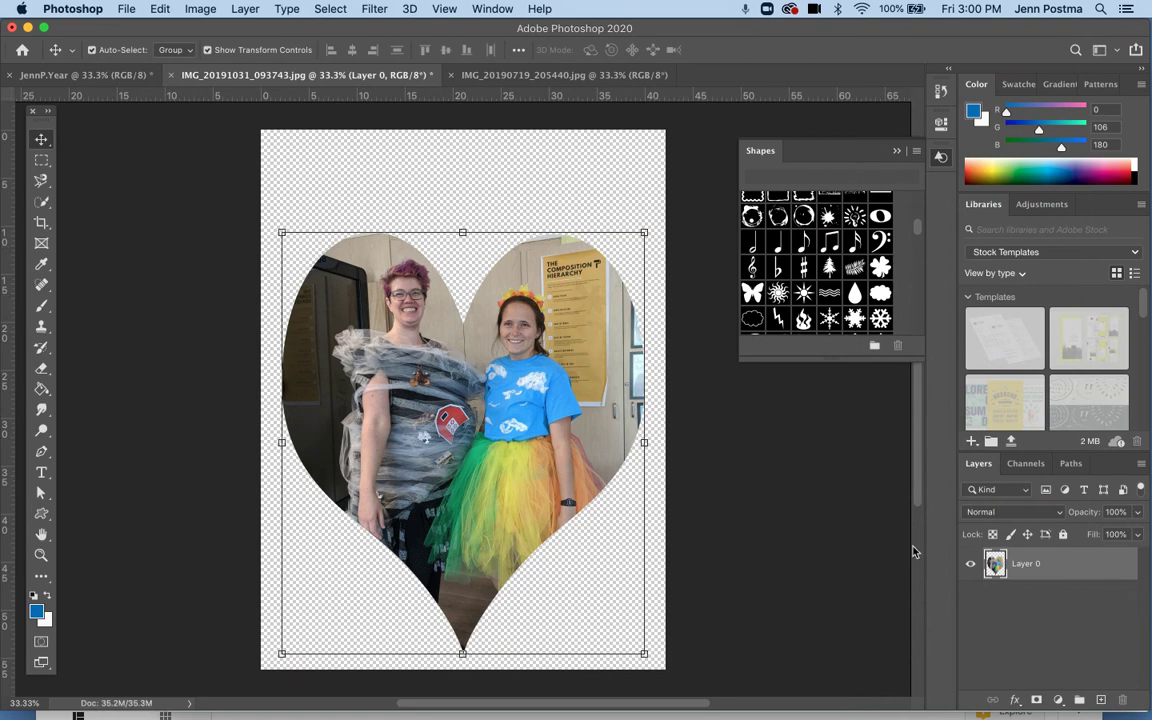
Copy the whole heart photo and paste it into the collage poster document
{"action": "key", "text": "super+a"}
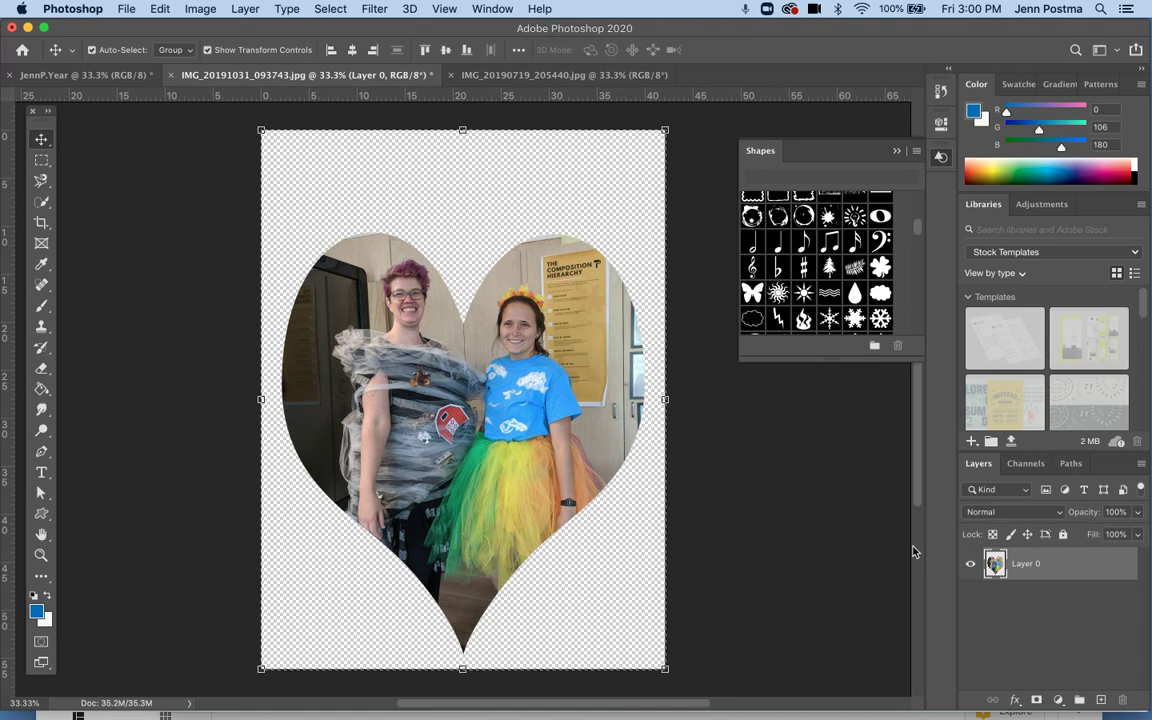
{"action": "key", "text": "super+c"}
{"action": "left_click", "coordinate": [113, 79]}
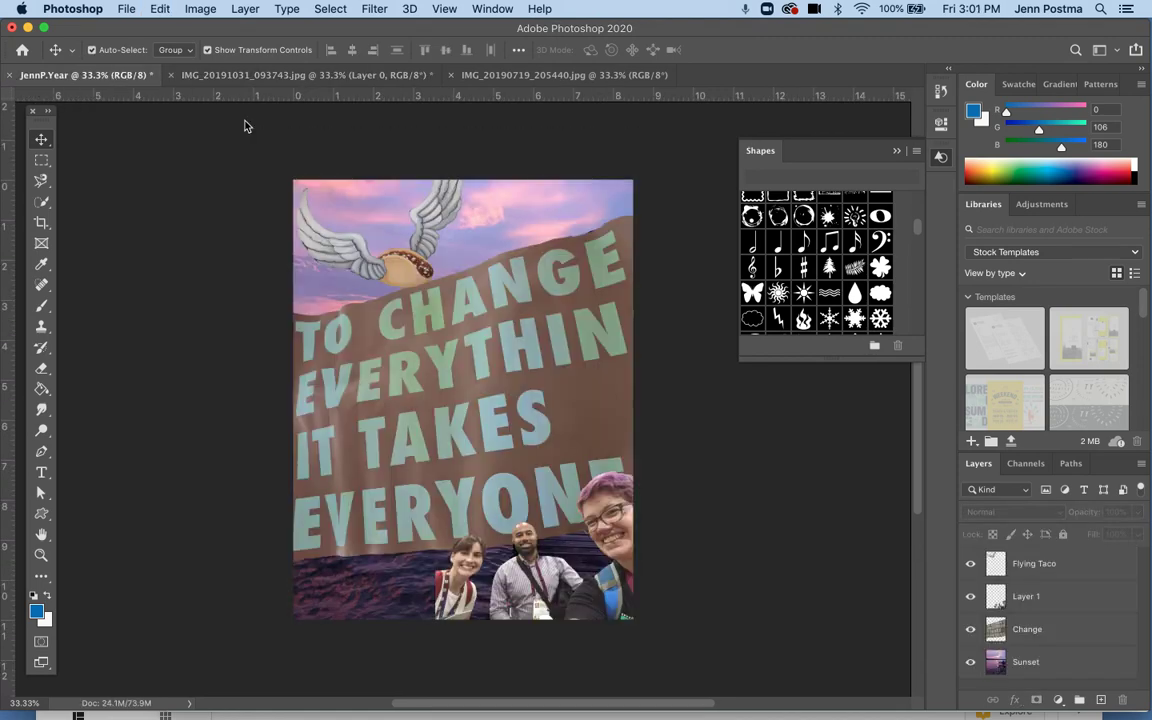
{"action": "key", "text": "super+v"}
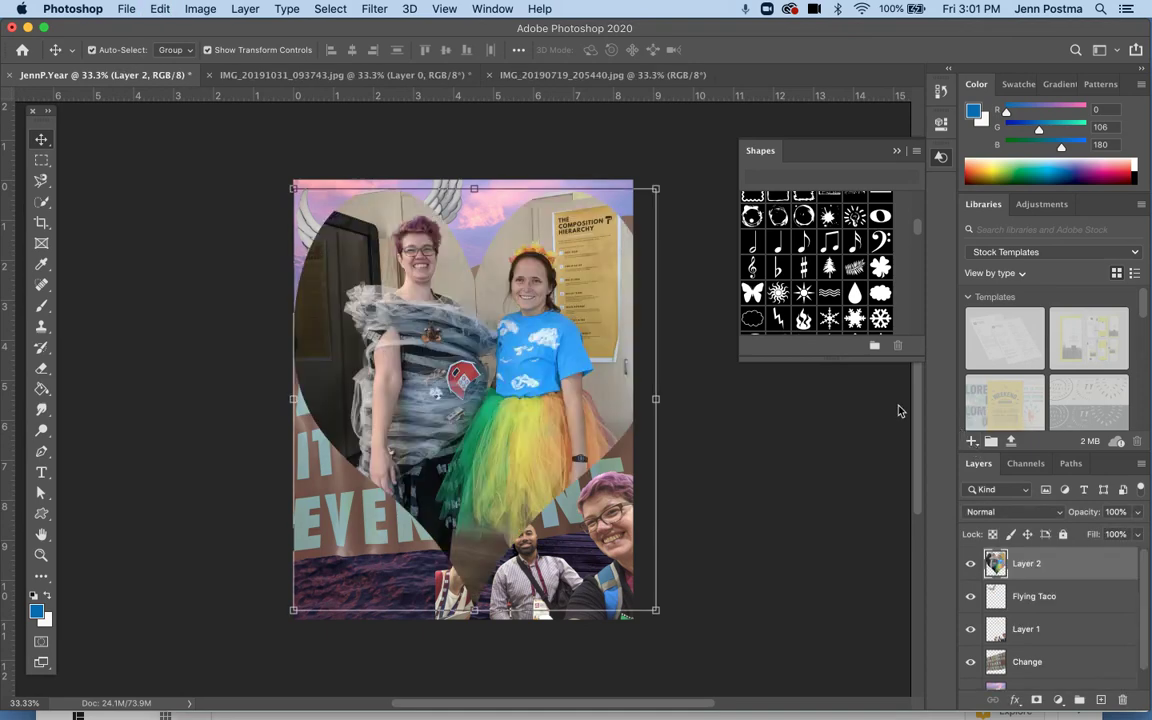
Scale the pasted heart photo to 67.57%, move it to the upper right, and rename its layer
{"action": "left_click_drag", "start_coordinate": [296, 190], "coordinate": [395, 340]}
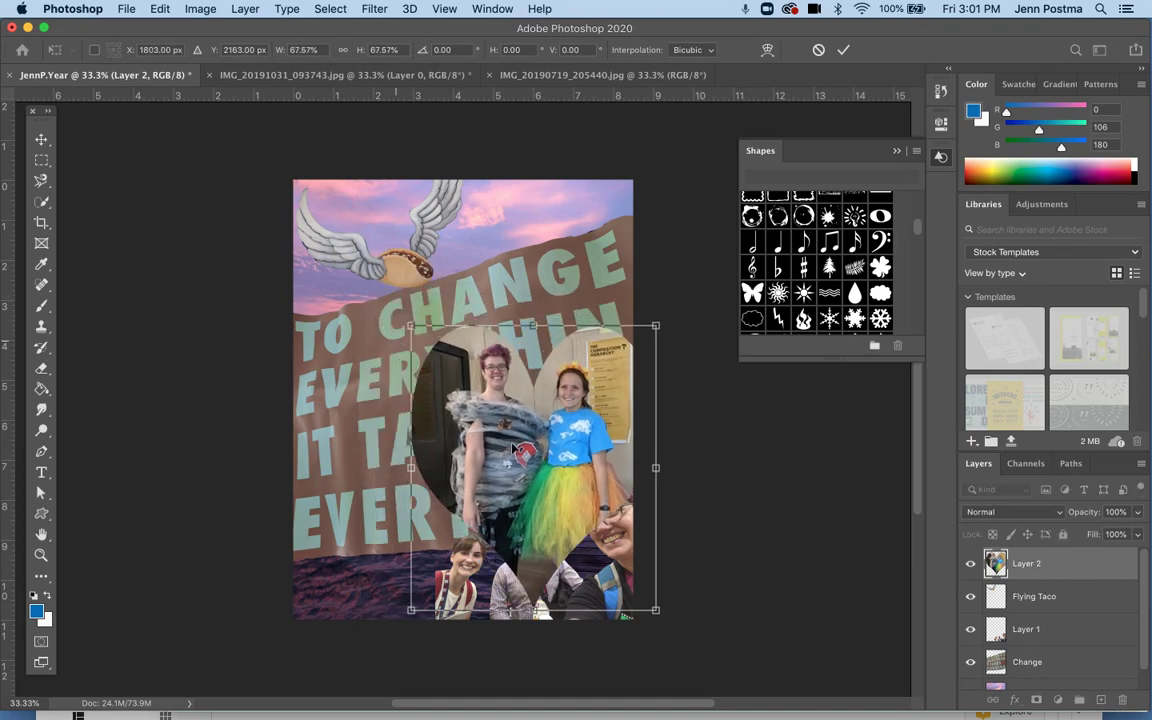
{"action": "left_click_drag", "start_coordinate": [502, 412], "coordinate": [486, 320]}
{"action": "key", "text": "Return"}
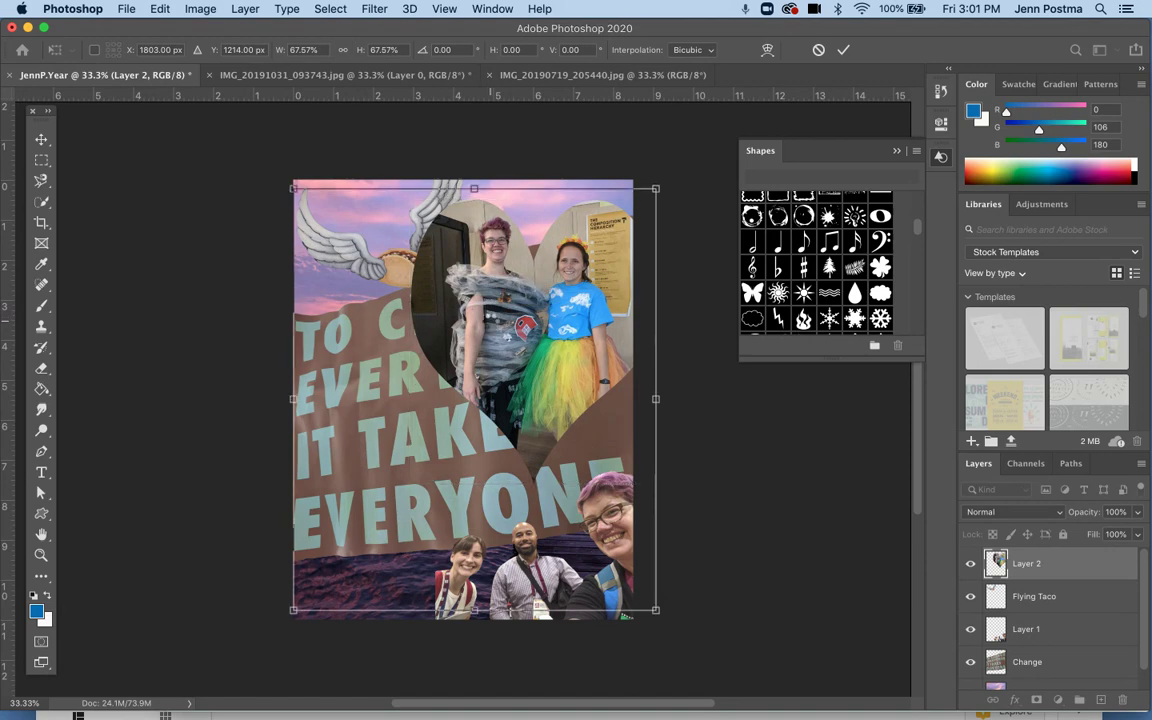
{"action": "double_click", "coordinate": [1035, 566]}
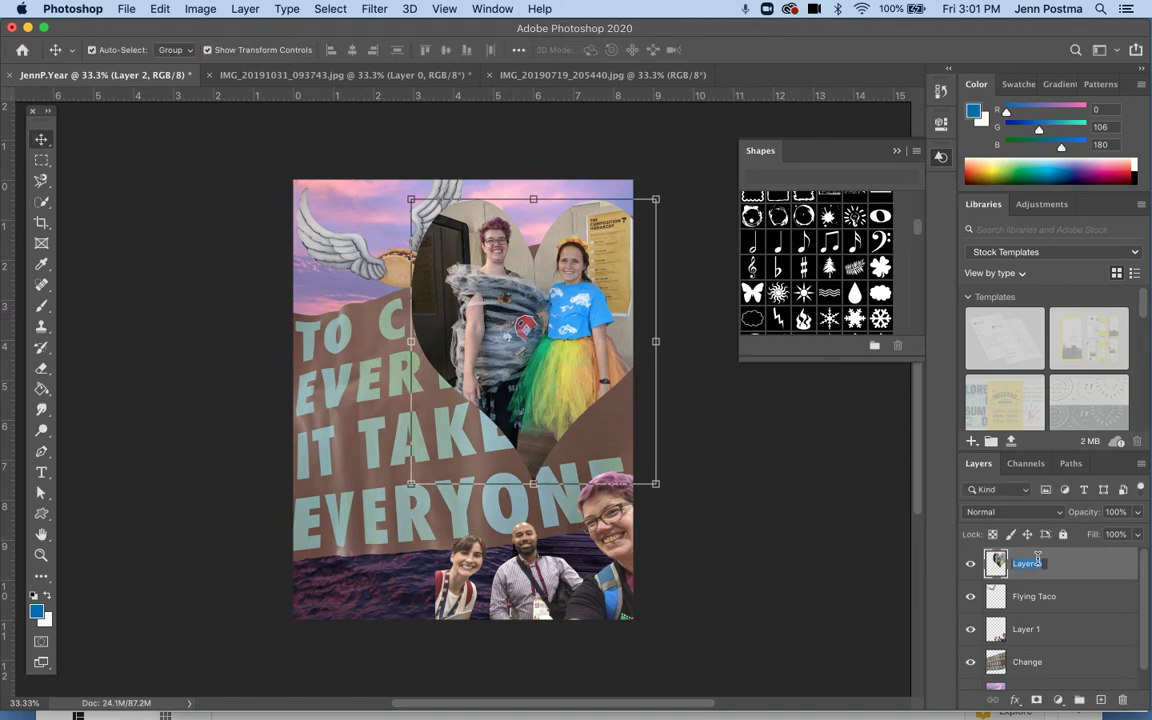
{"action": "type", "text": "Me And Gail"}
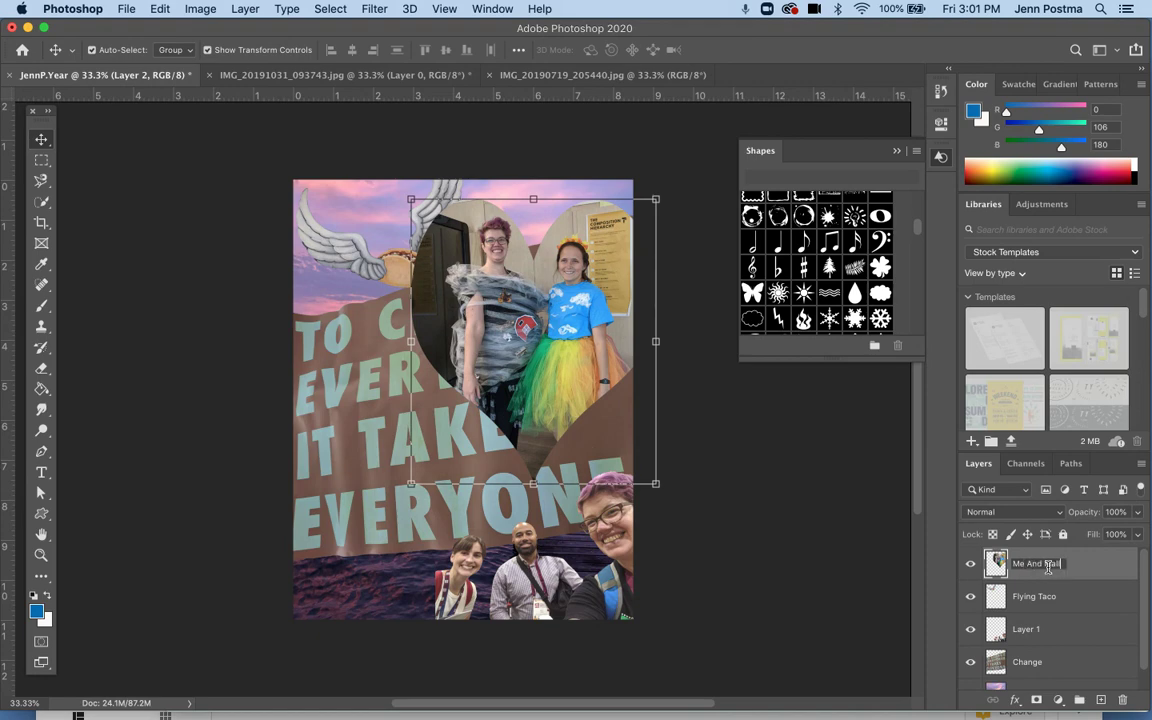